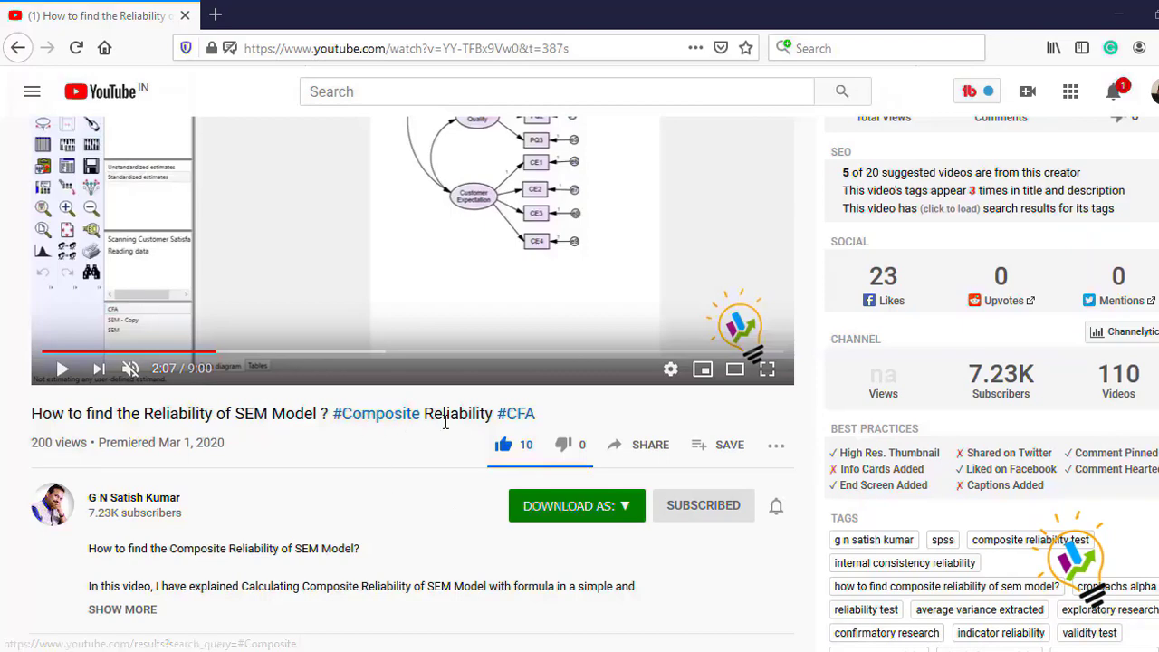
scroll(312, 507, down, 6)
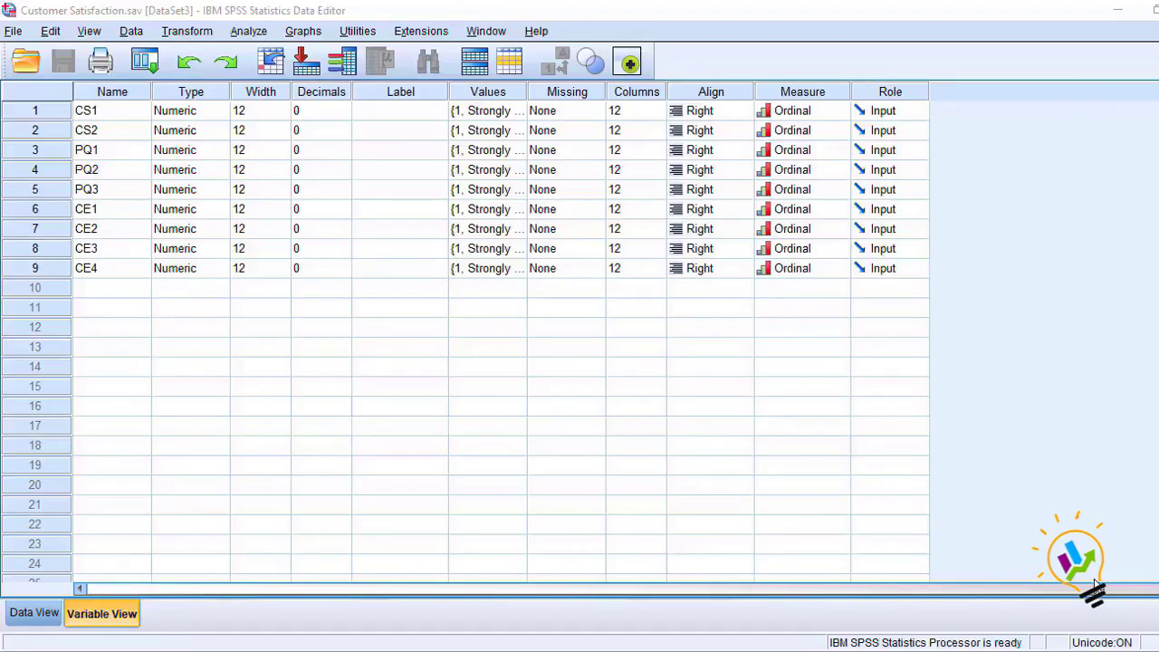
click(455, 288)
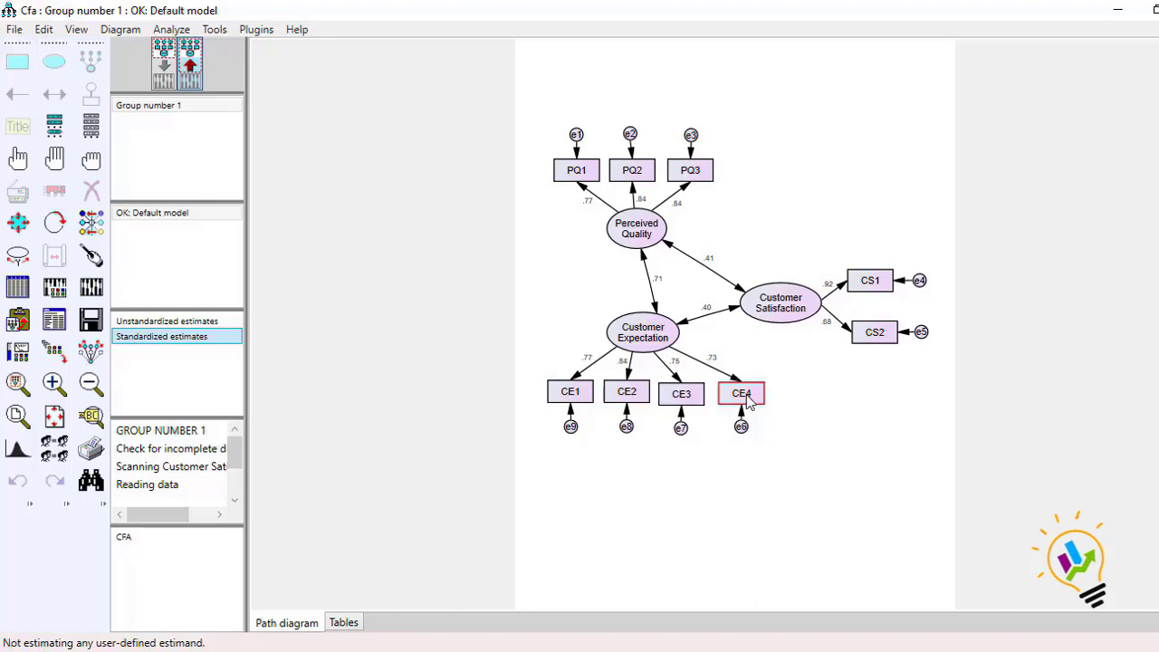
- Calculate the CFA model's estimates and show the standardized values on the path diagram
click(92, 288)
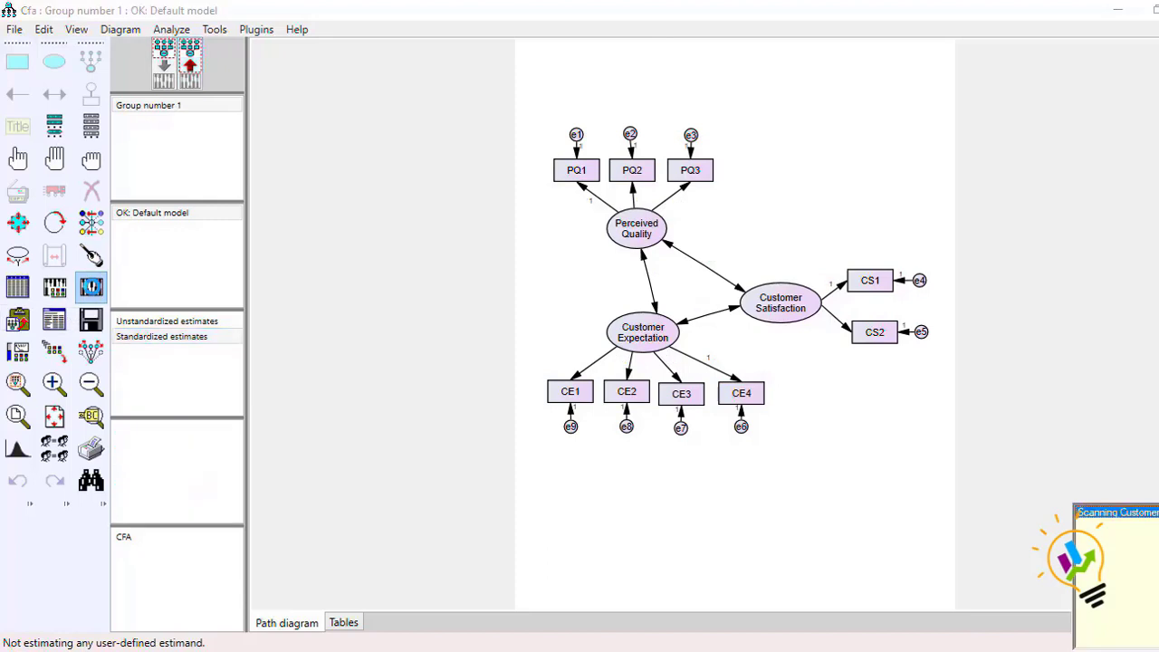
click(193, 80)
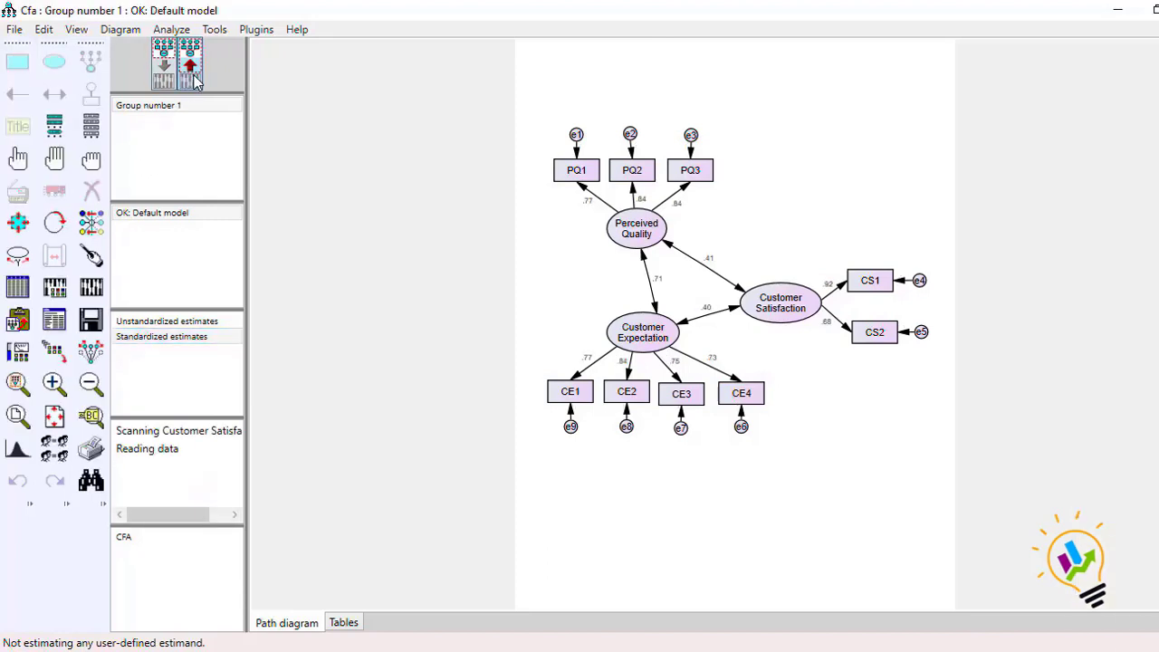
- Open the model's text output and review the Model Fit summary and the standardized regression weights in Estimates
click(50, 327)
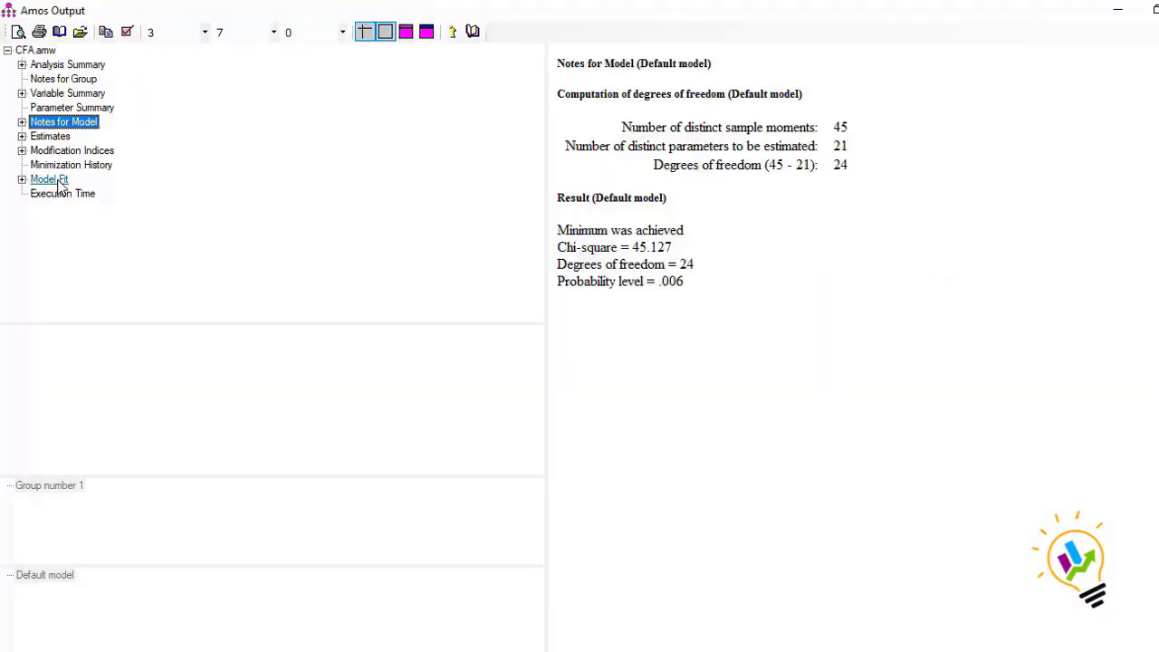
click(55, 181)
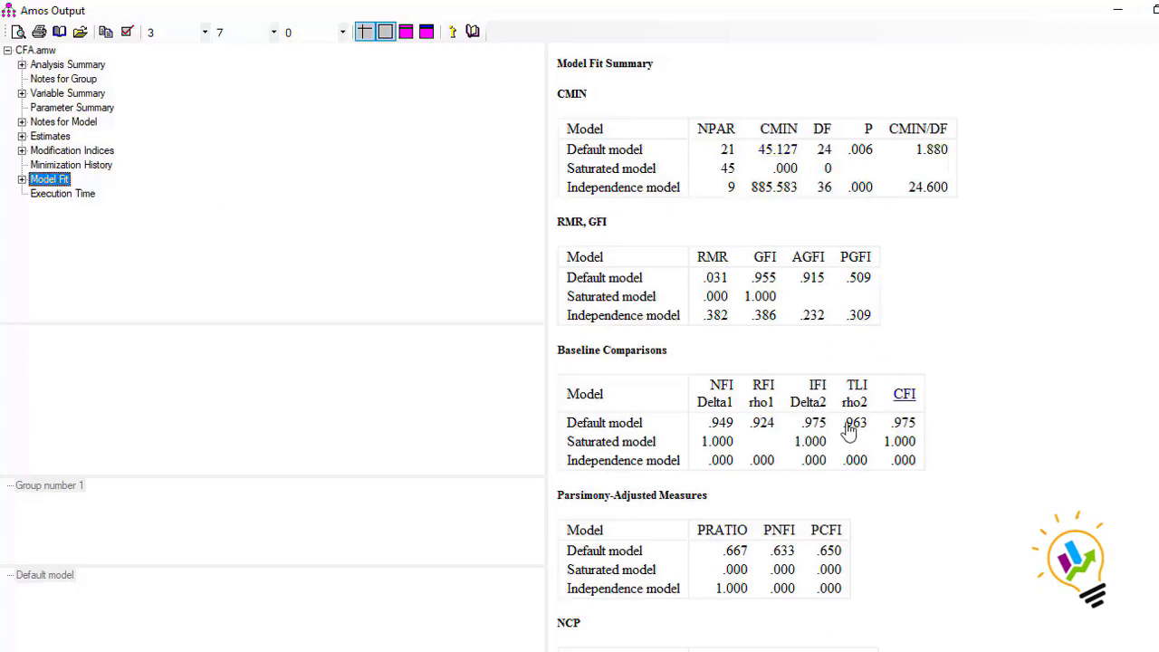
click(62, 138)
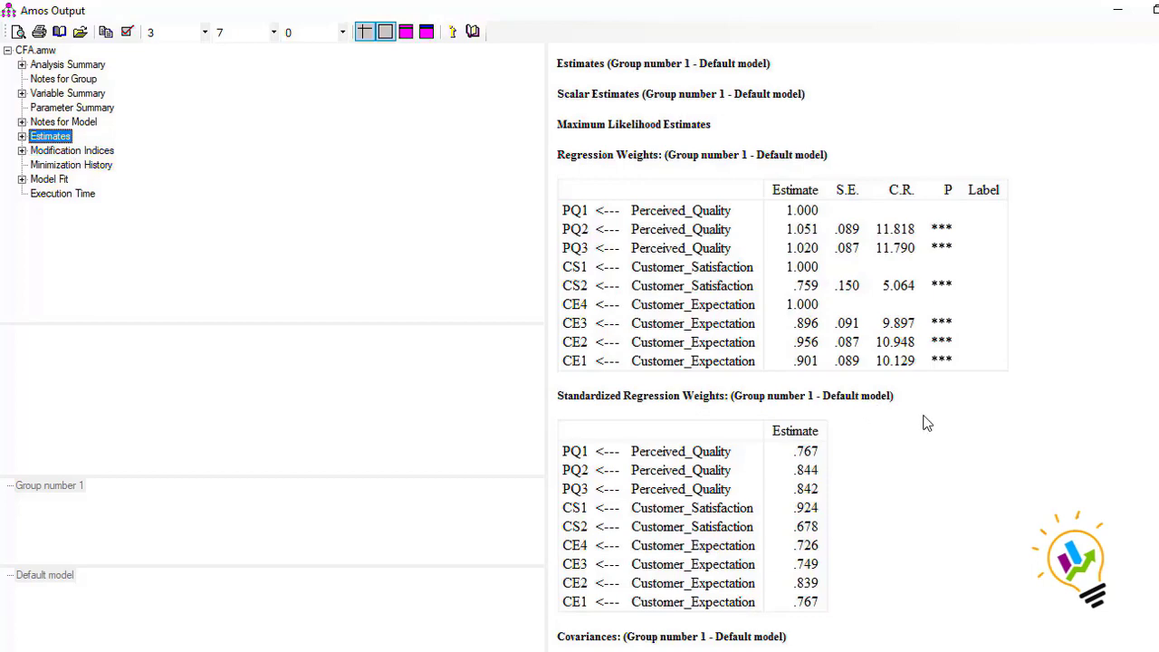
scroll(924, 430, down, 5)
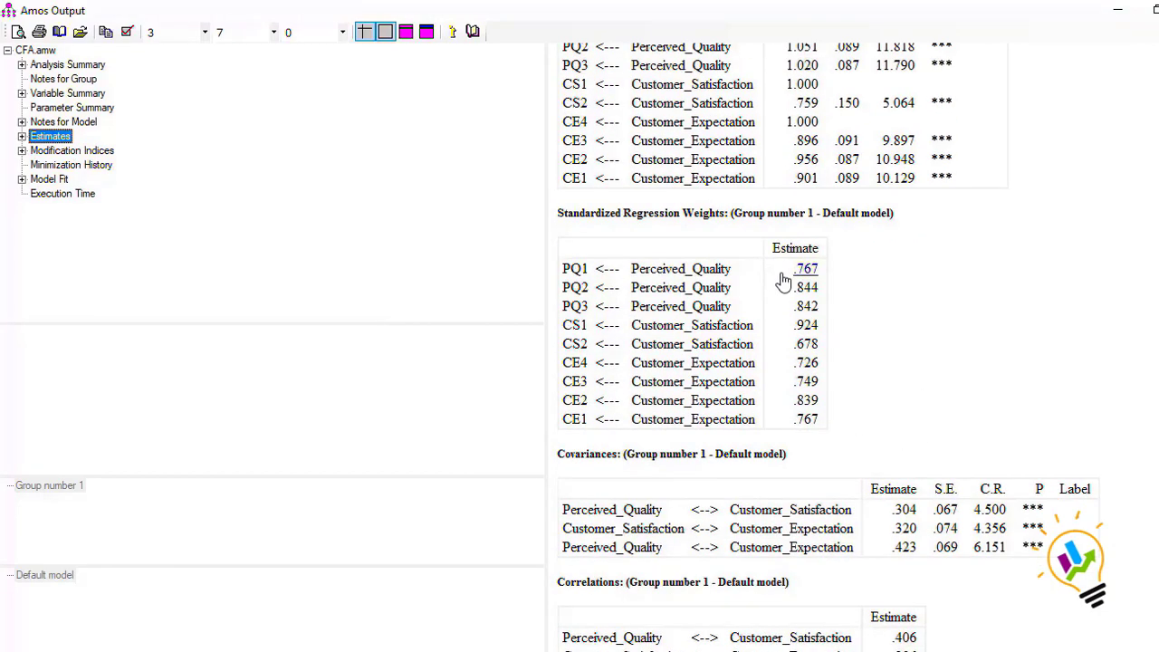
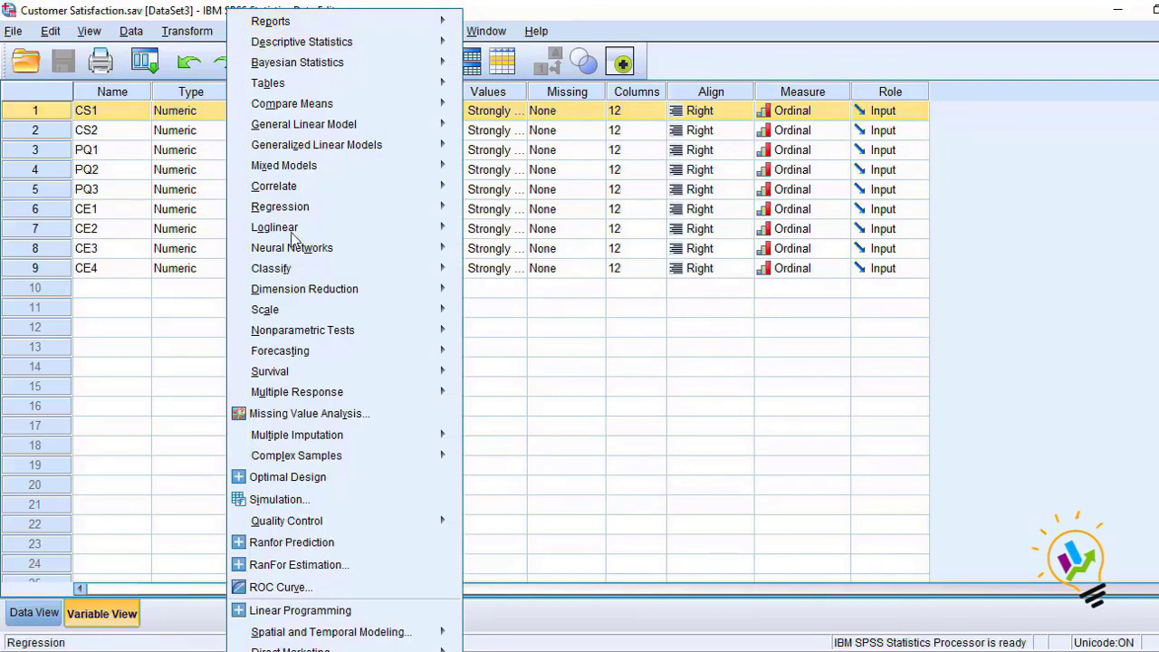
- Start a factor analysis of the questionnaire items in SPSS, keeping the initial solution and the KMO and Bartlett's test of sphericity
mouse_move(317, 292)
click(489, 294)
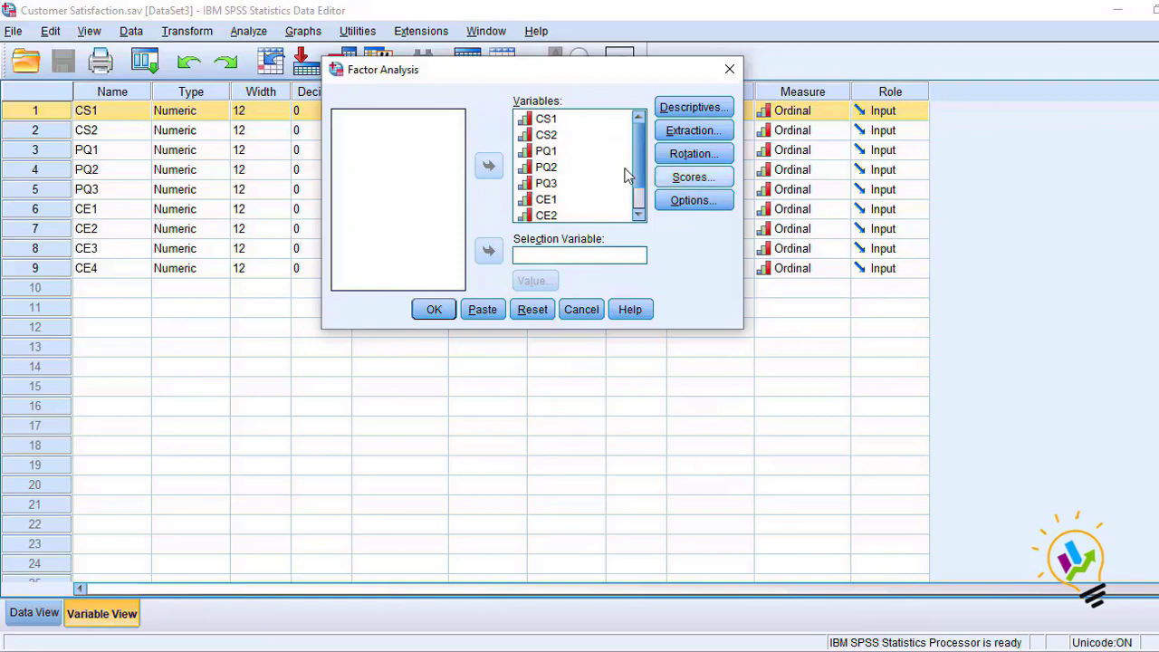
click(695, 109)
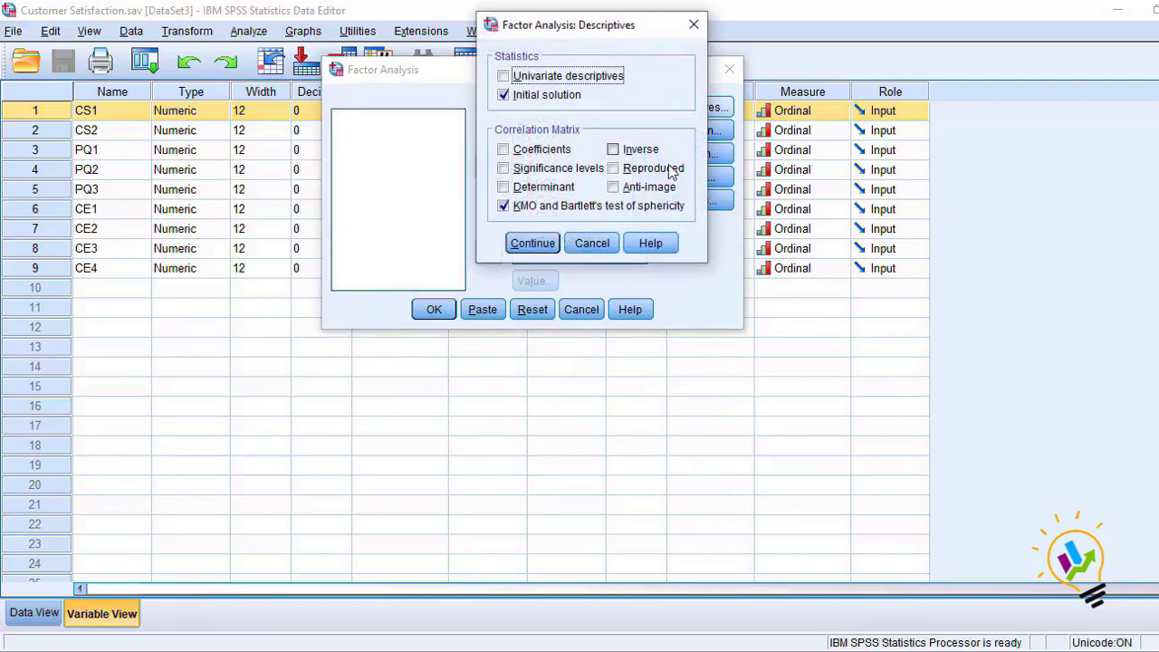
click(532, 243)
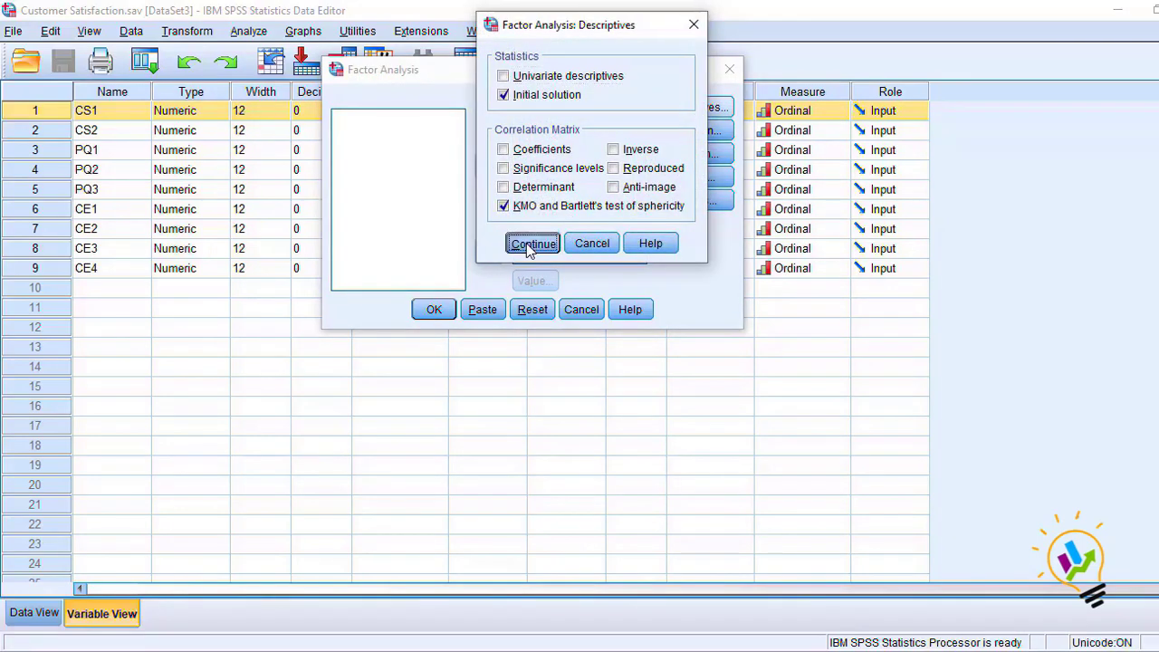
- Add a scree plot to the principal components extraction, keeping the eigenvalue threshold at 1
click(704, 132)
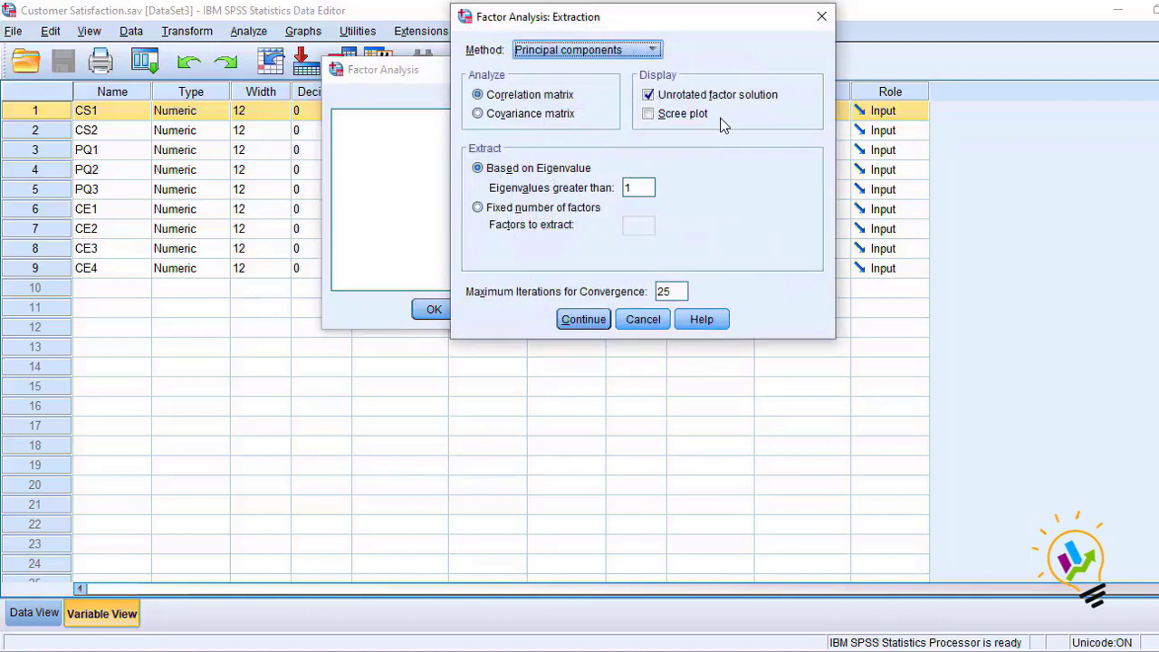
click(666, 115)
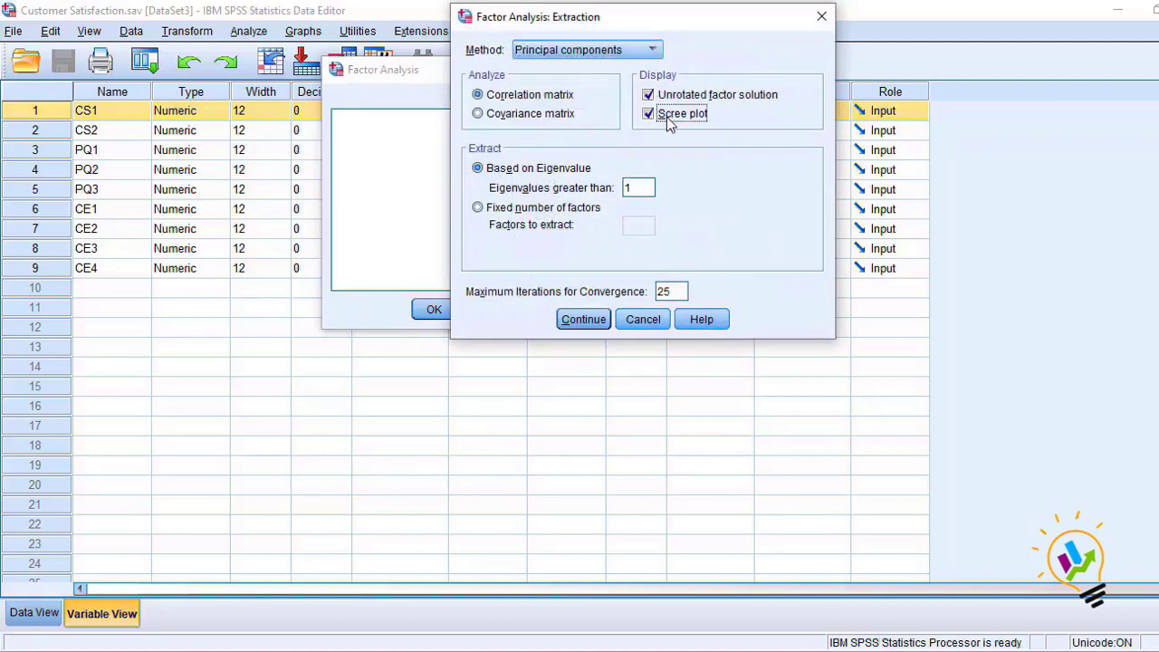
click(581, 319)
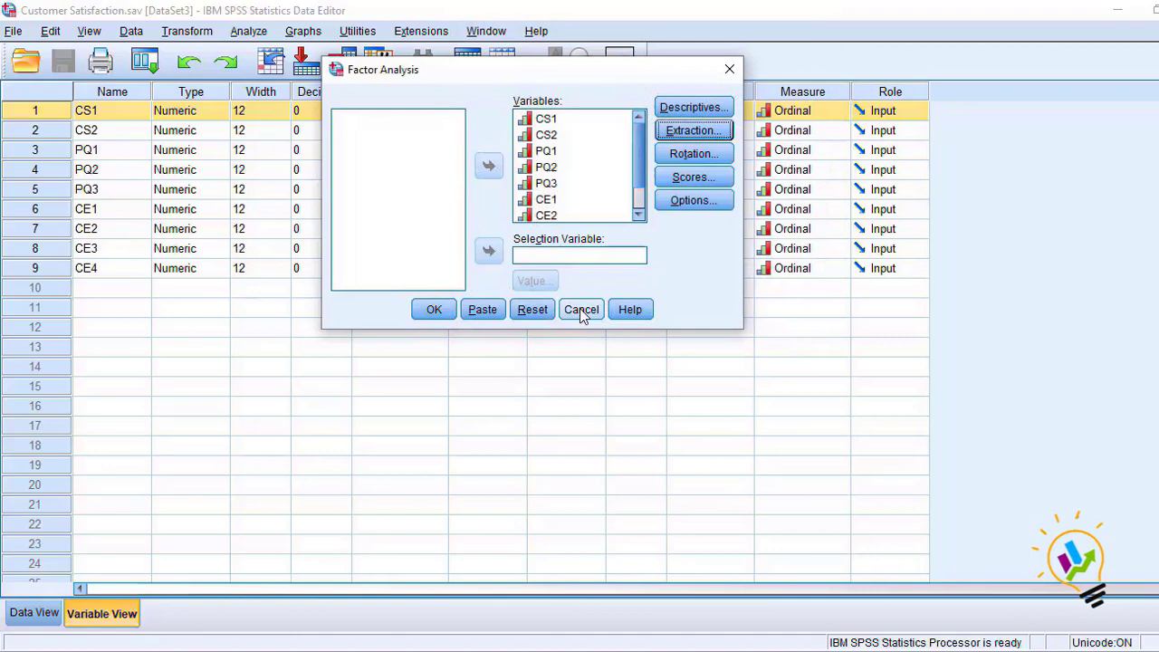
- Use Varimax rotation for the factor analysis, with the rotated solution and loading plots displayed
click(683, 155)
click(590, 143)
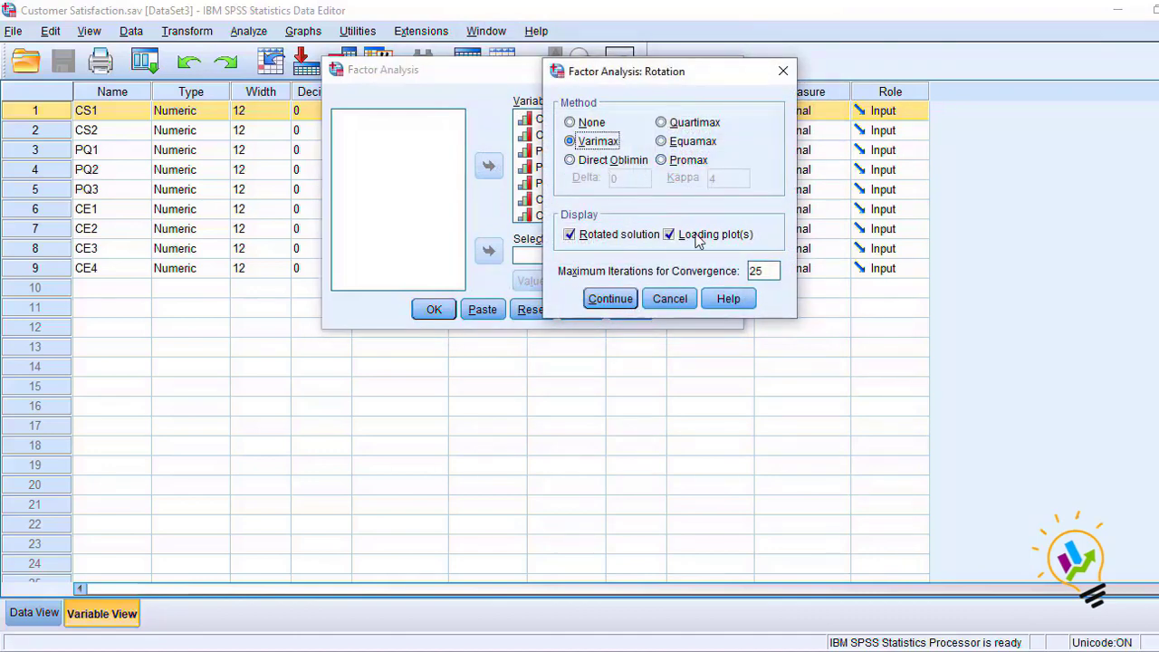
click(610, 298)
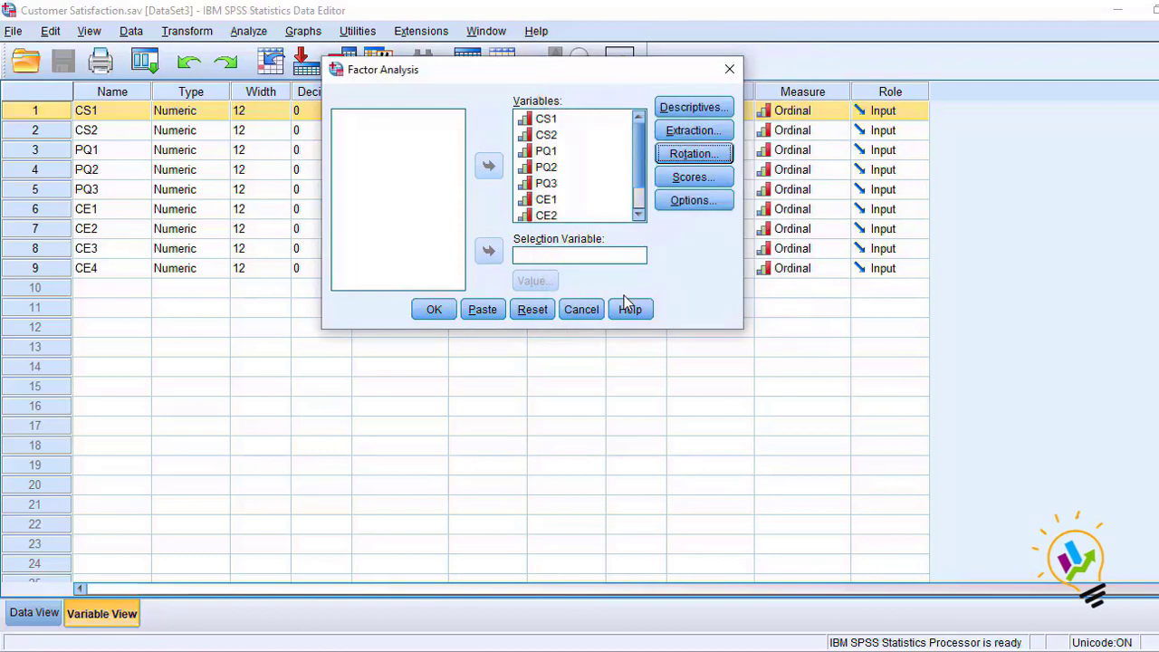
- Suppress small coefficients with an absolute value below 0.5 and run the factor analysis
click(675, 205)
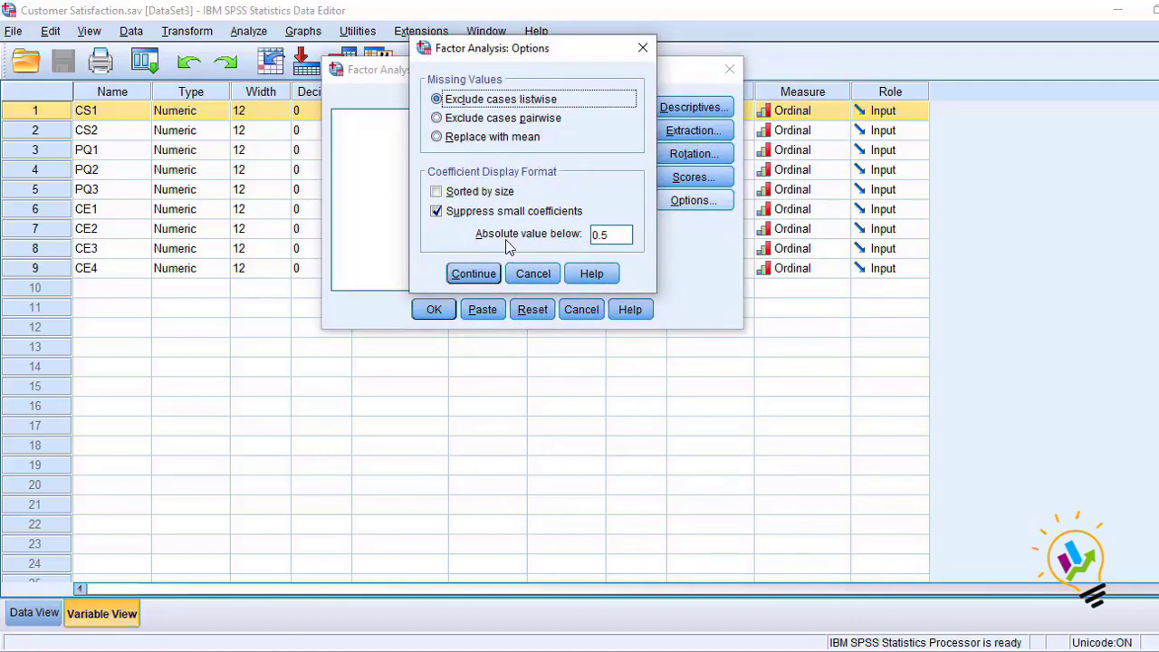
double_click(594, 236)
text(0.6)
click(474, 273)
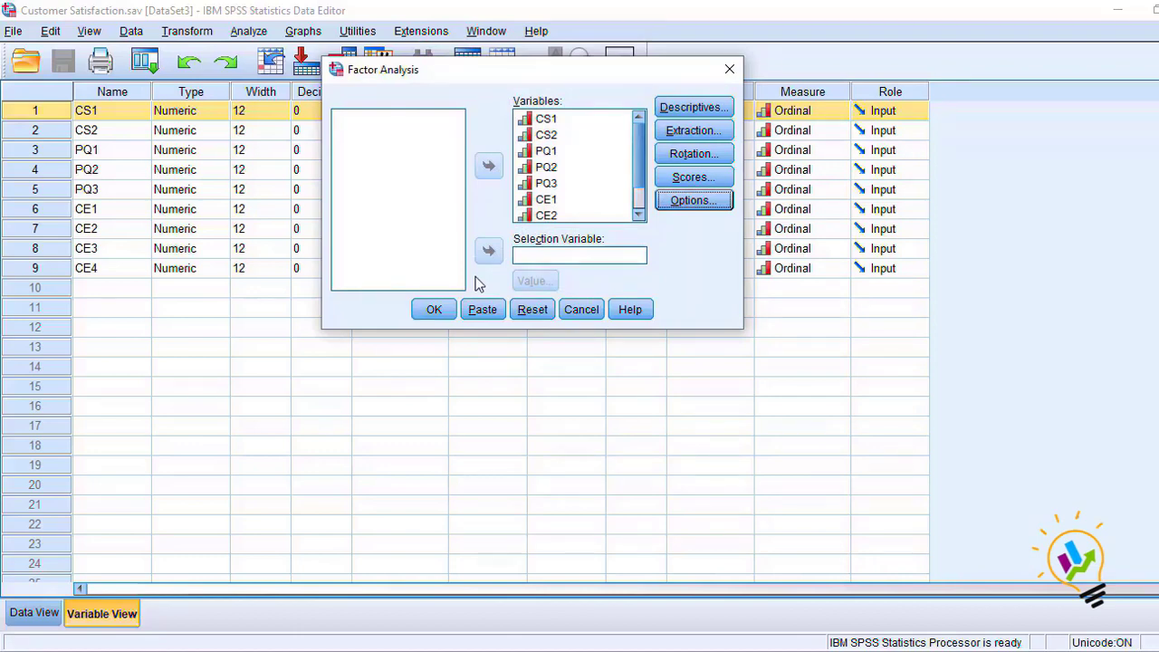
click(434, 311)
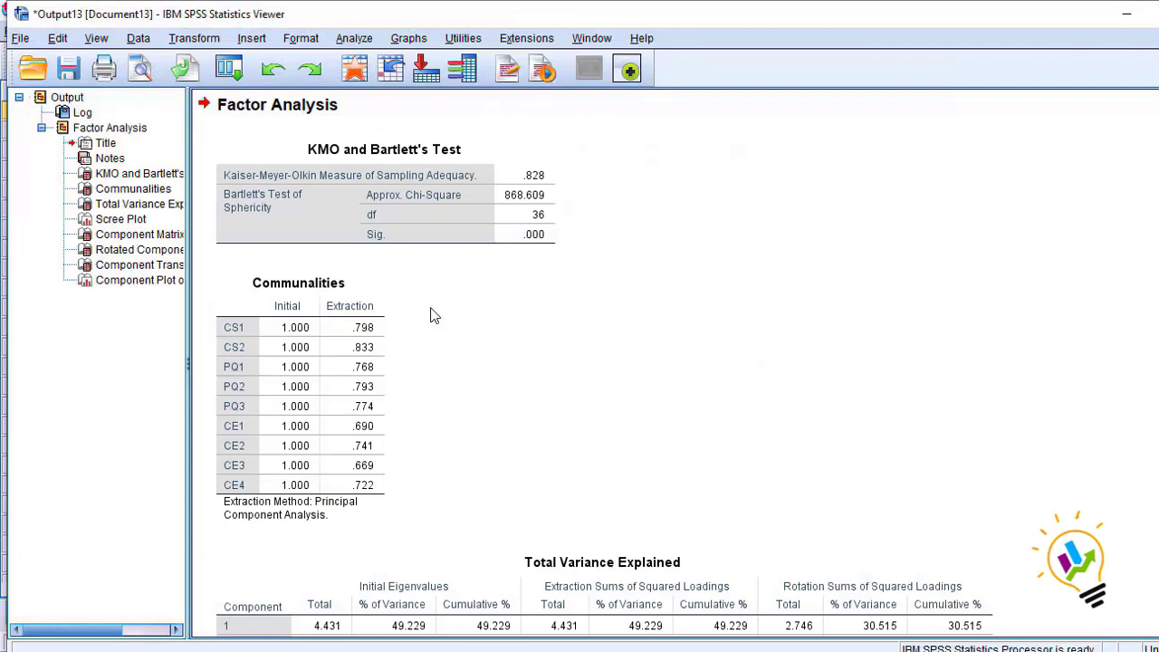
- Examine the KMO and Bartlett's Test, Total Variance Explained, Component Matrix and Rotated Component Matrix in the output
double_click(534, 192)
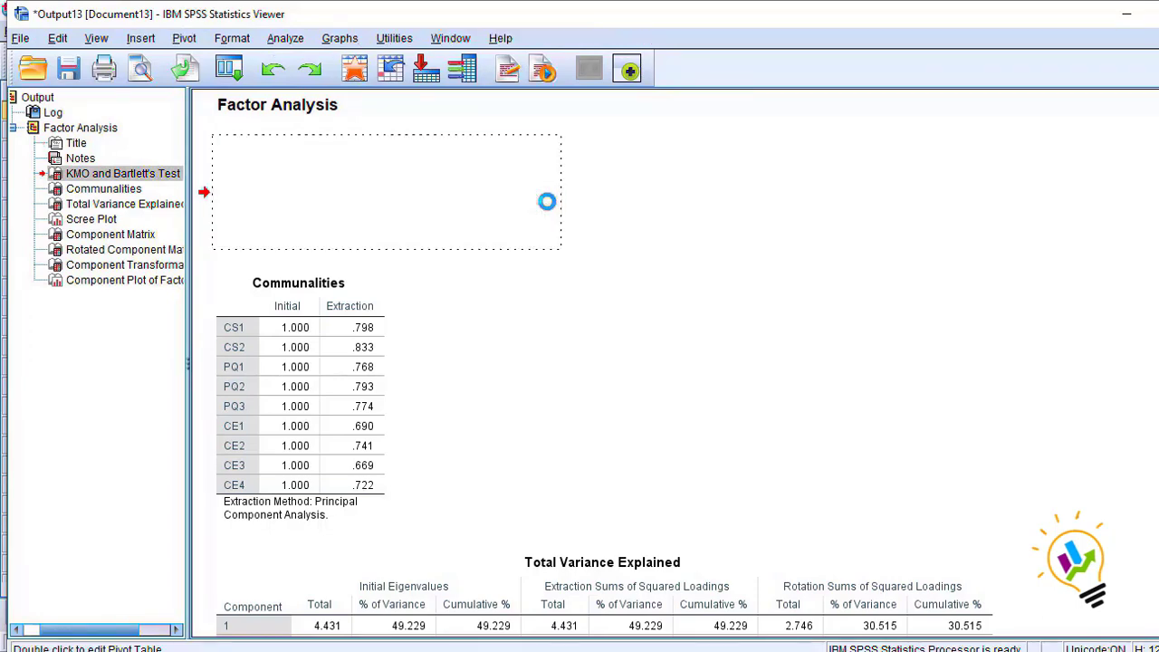
scroll(543, 331, down, 3)
double_click(551, 318)
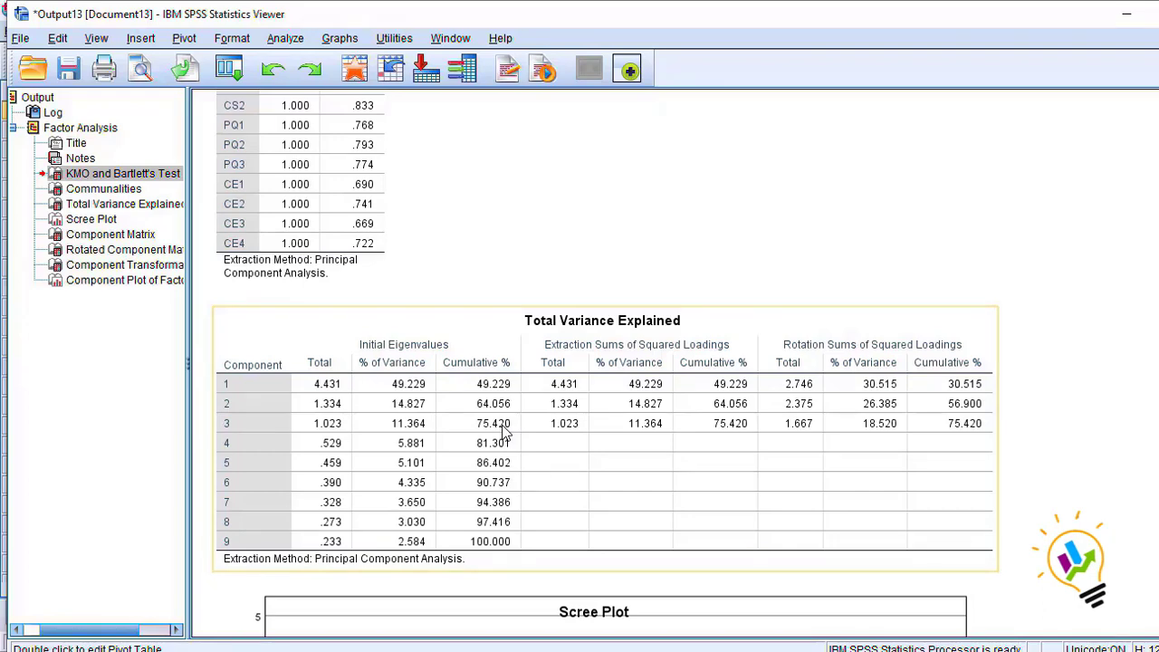
click(504, 435)
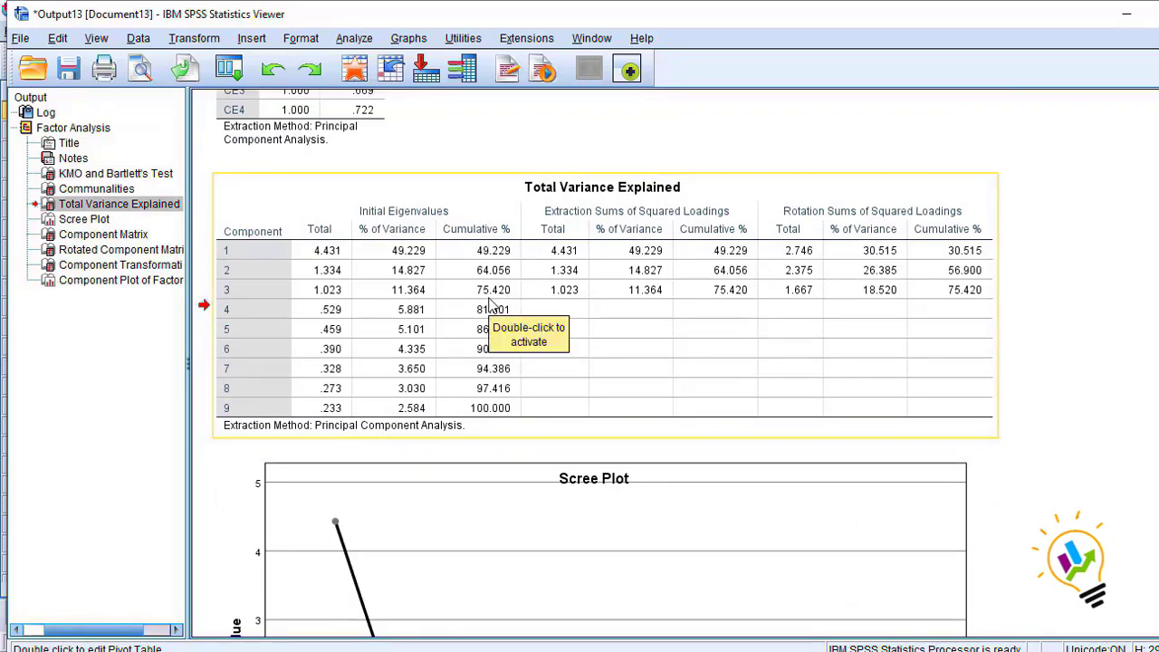
scroll(518, 400, down, 10)
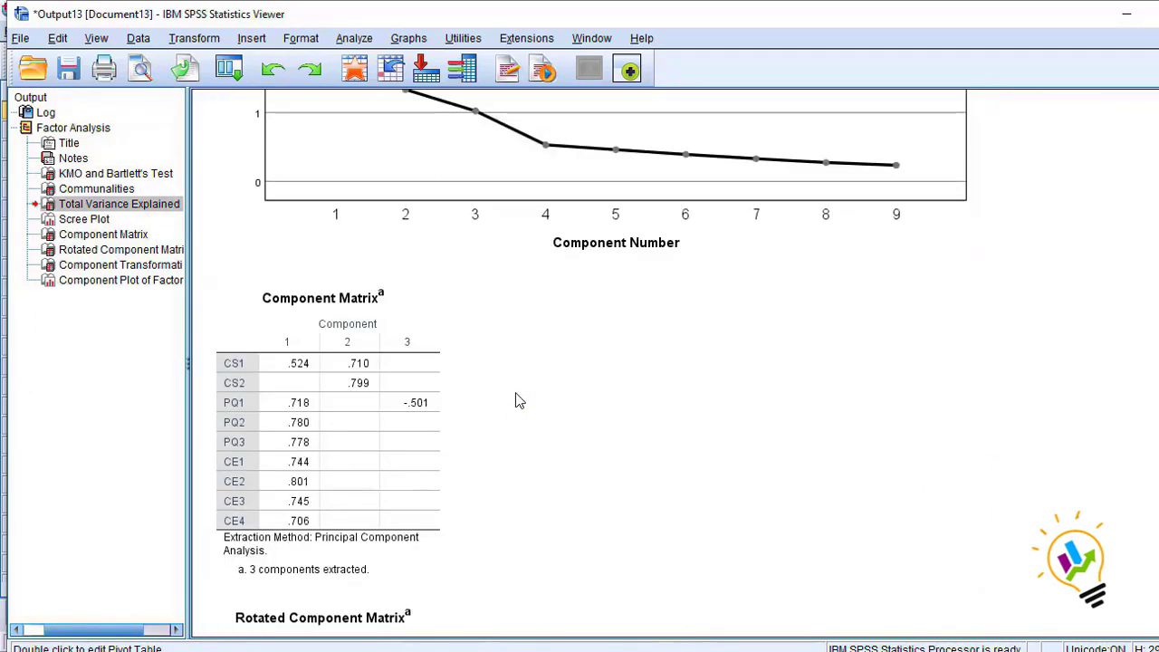
scroll(518, 400, down, 9)
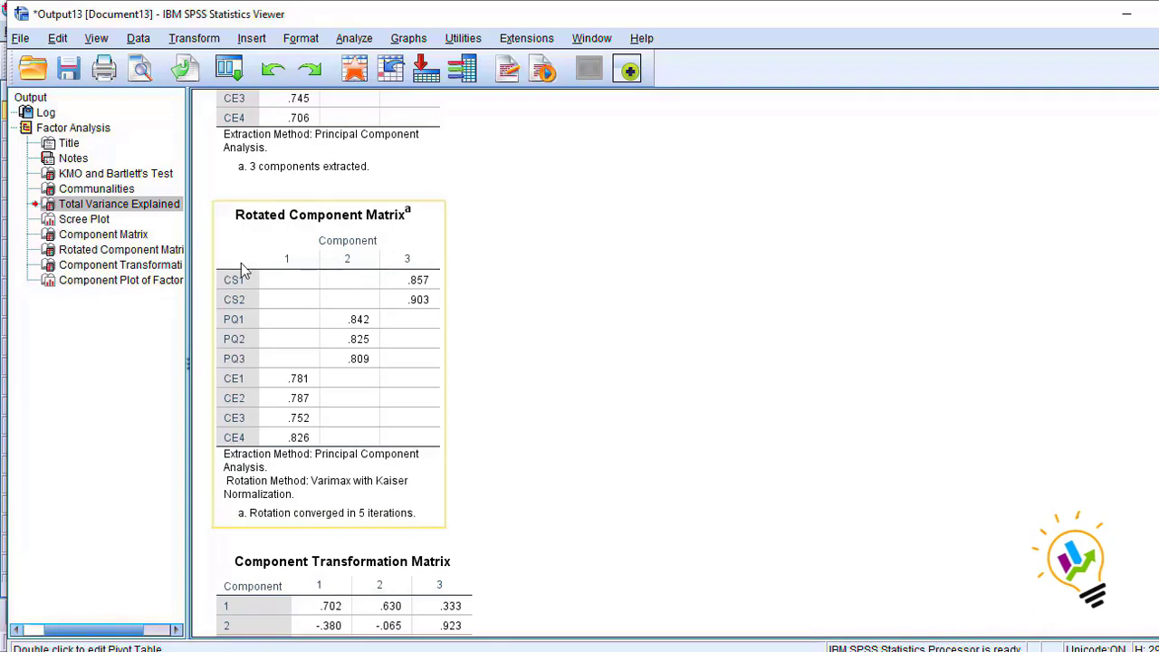
click(281, 387)
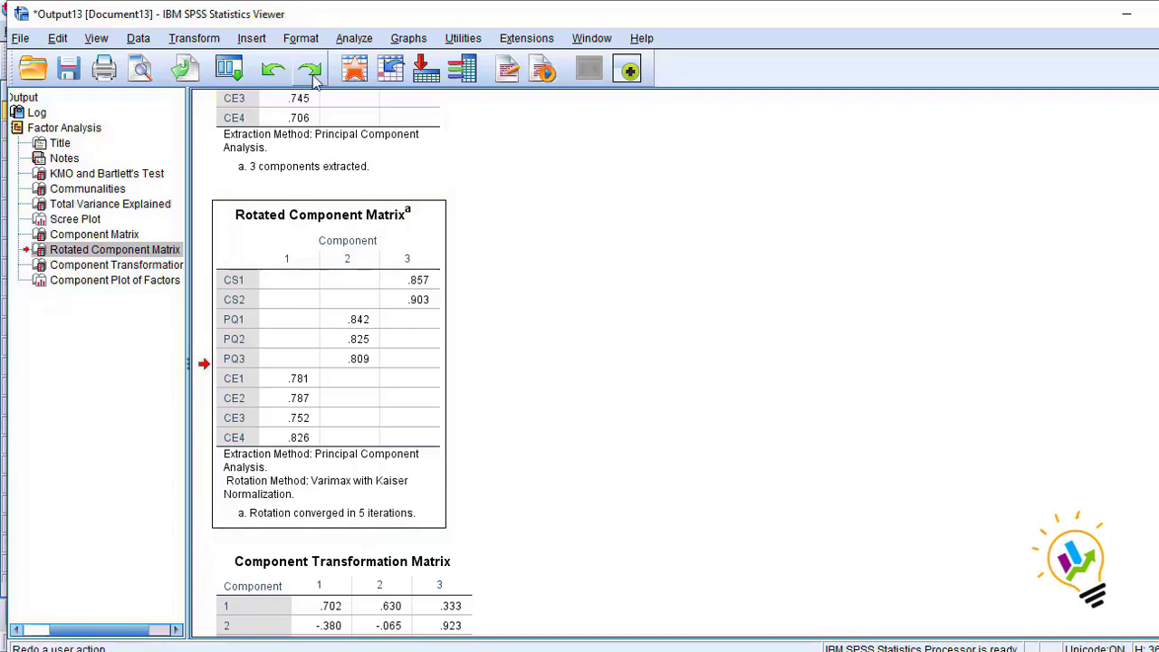
- Start a reliability analysis using the Alpha model and add CS1 and CS2 as its items
click(354, 38)
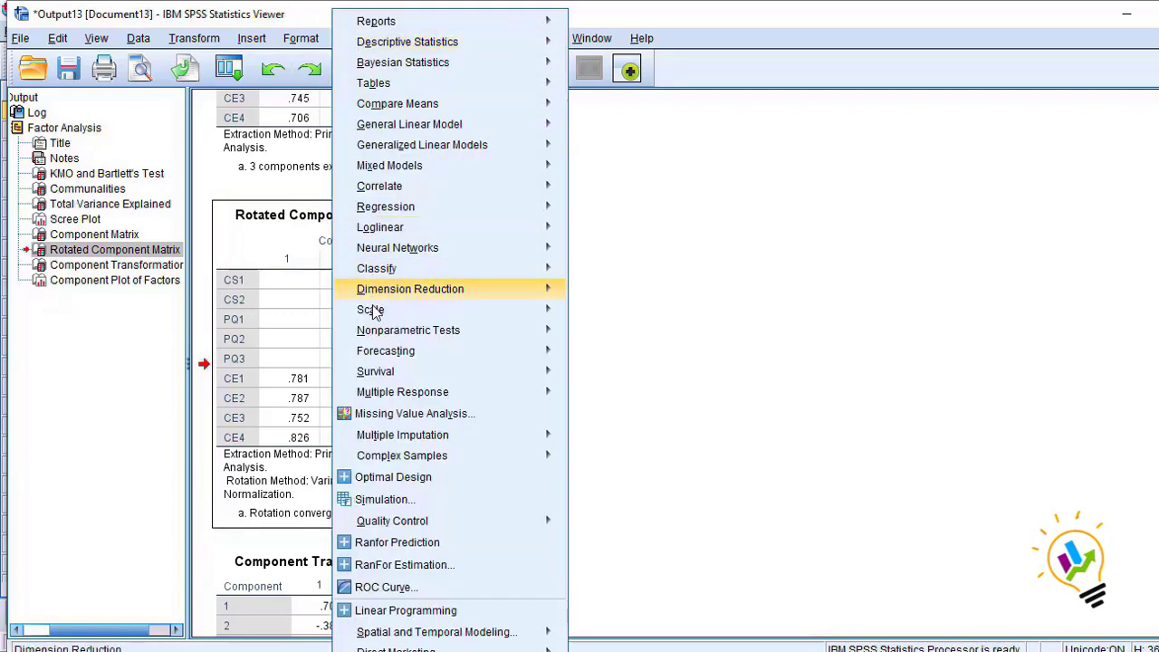
mouse_move(398, 310)
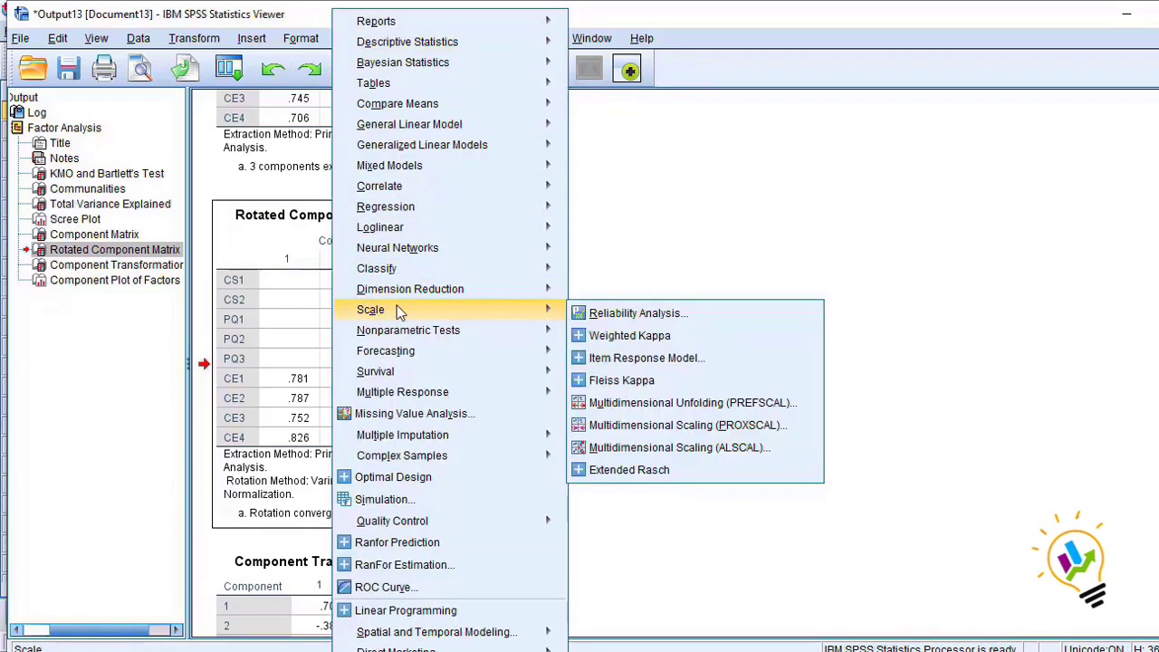
click(612, 318)
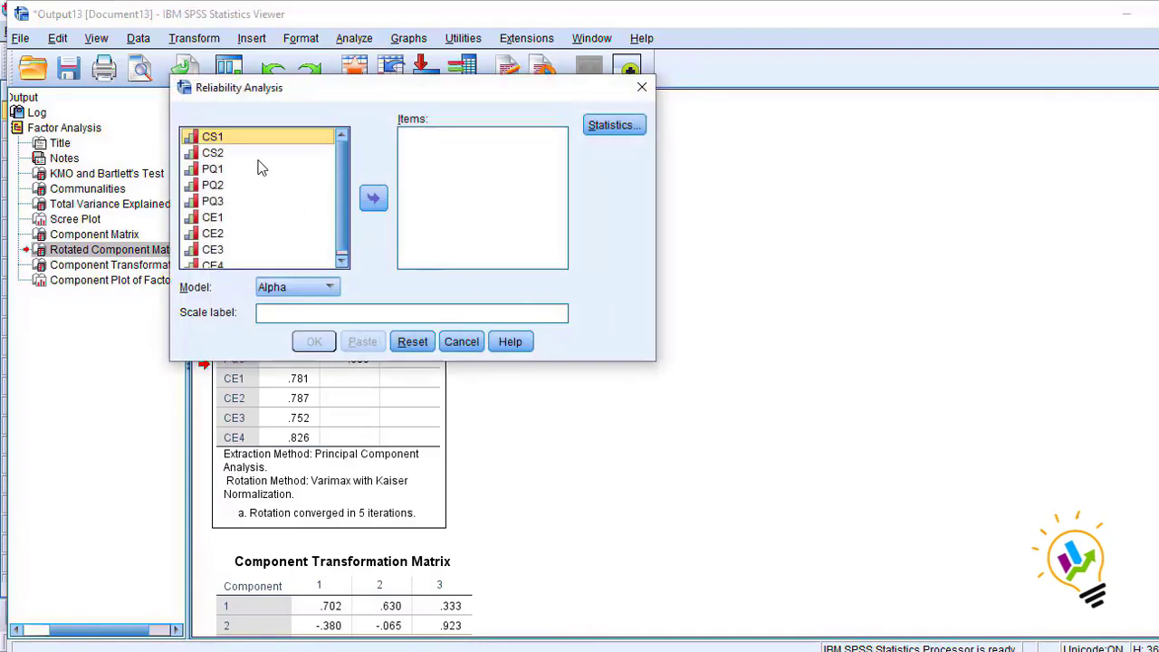
click(374, 197)
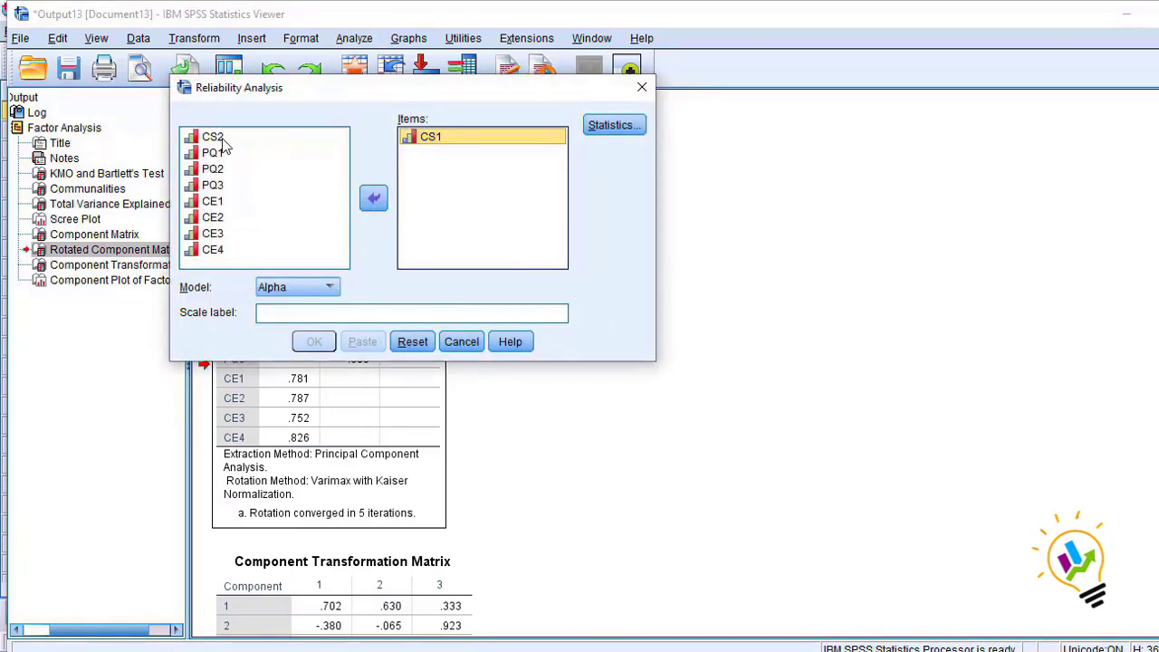
click(374, 198)
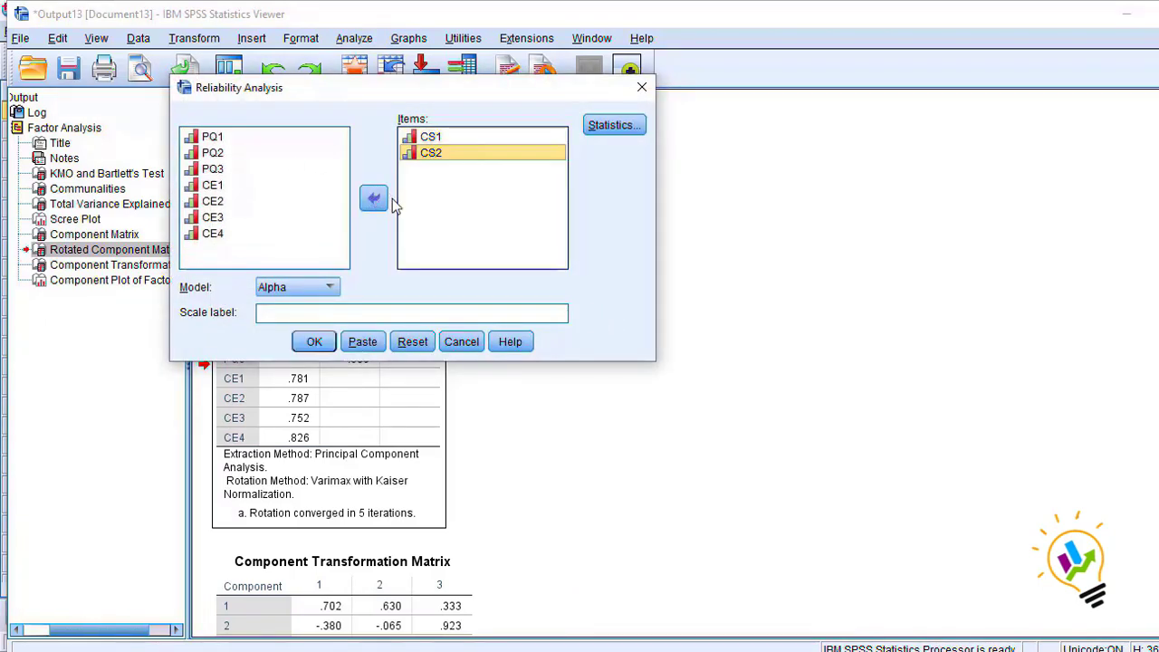
- Include the scale if item deleted descriptives and run the reliability analysis for CS1 and CS2
click(612, 126)
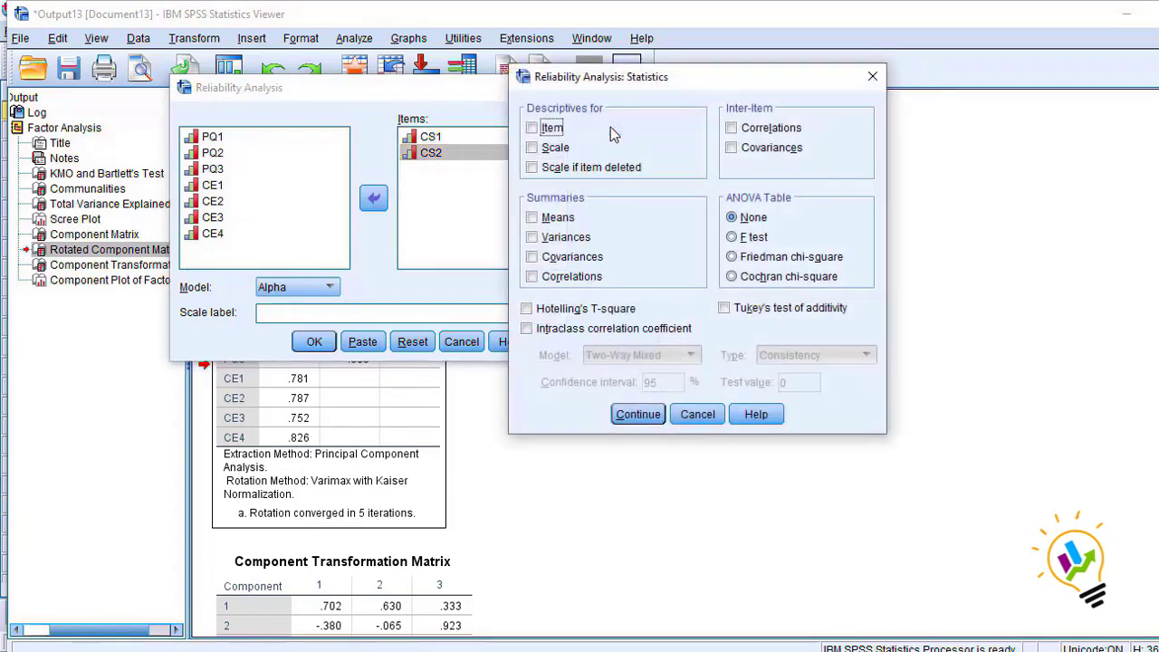
click(571, 169)
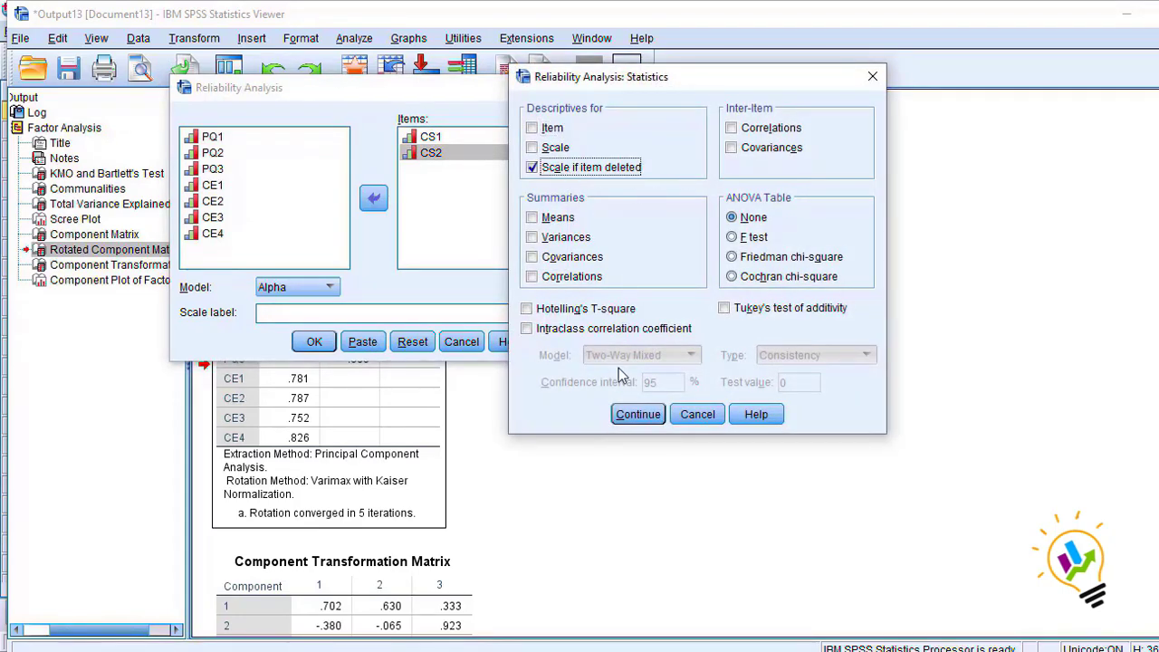
click(638, 414)
click(313, 342)
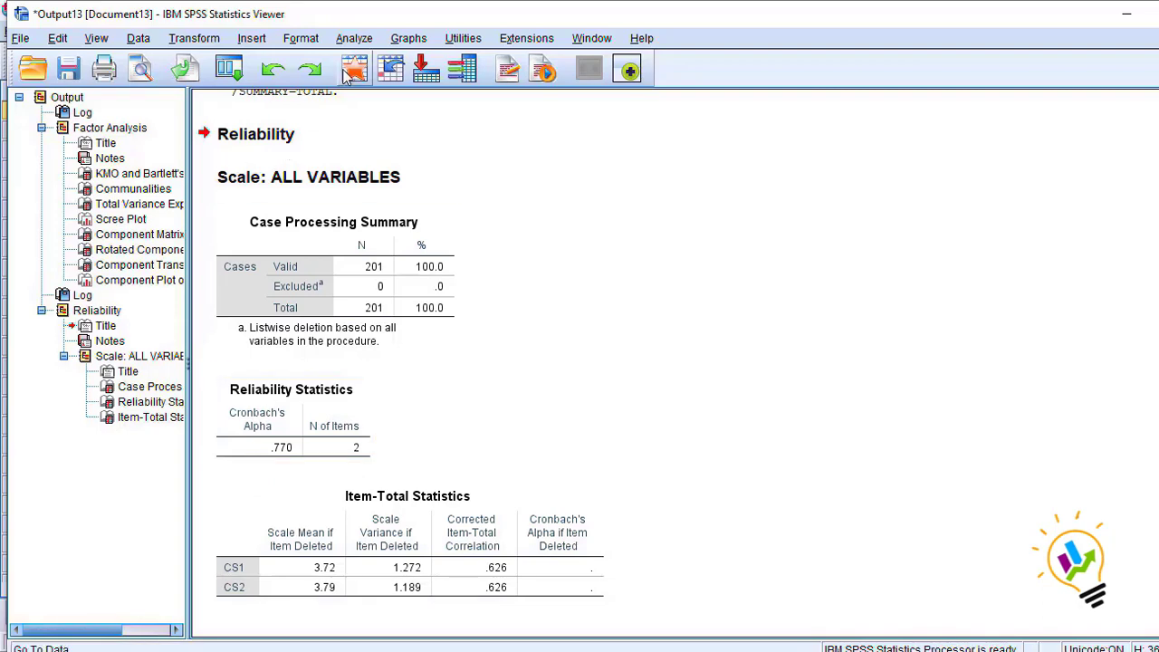
- Start a new reliability analysis with settings reset and add PQ1, PQ2 and PQ3 as its items
click(354, 39)
mouse_move(403, 310)
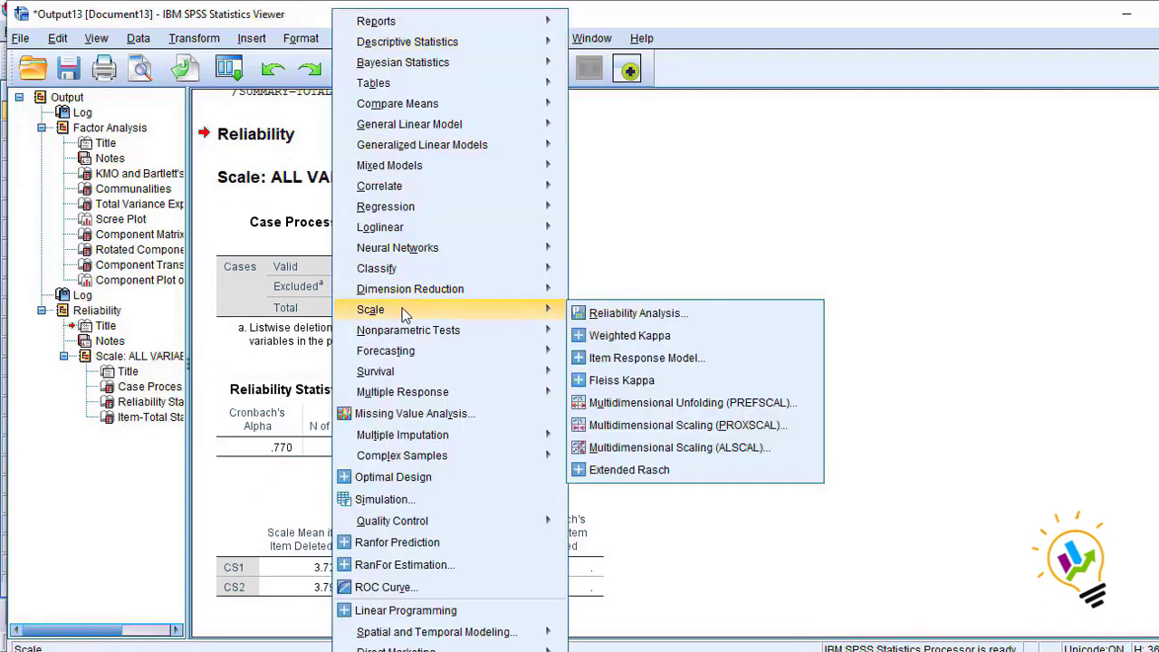
click(605, 312)
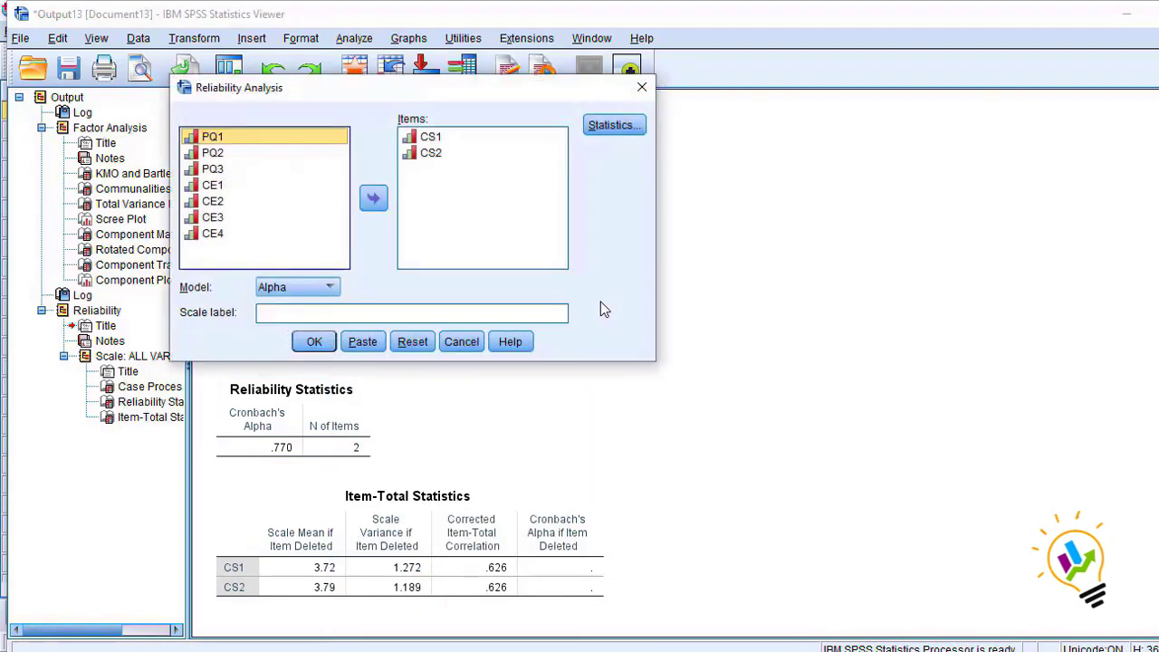
click(408, 343)
drag(213, 168, 217, 209)
click(373, 198)
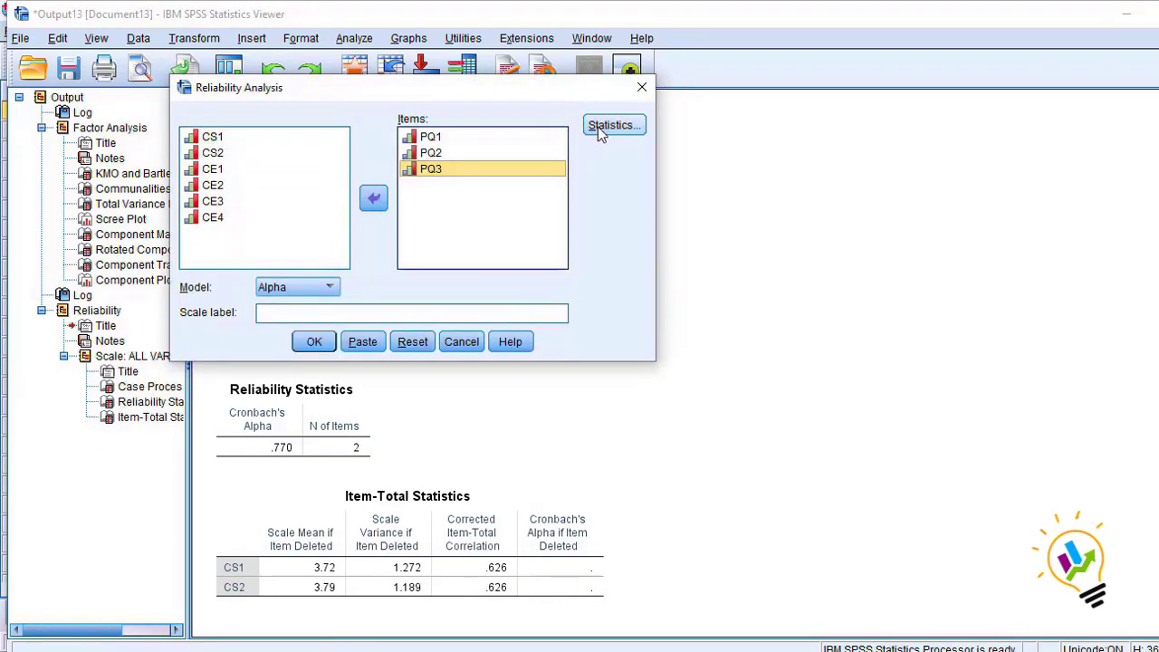
- Run the PQ1 to PQ3 reliability analysis with scale if item deleted descriptives and examine its Reliability Statistics and Item-Total Statistics
click(613, 125)
click(533, 170)
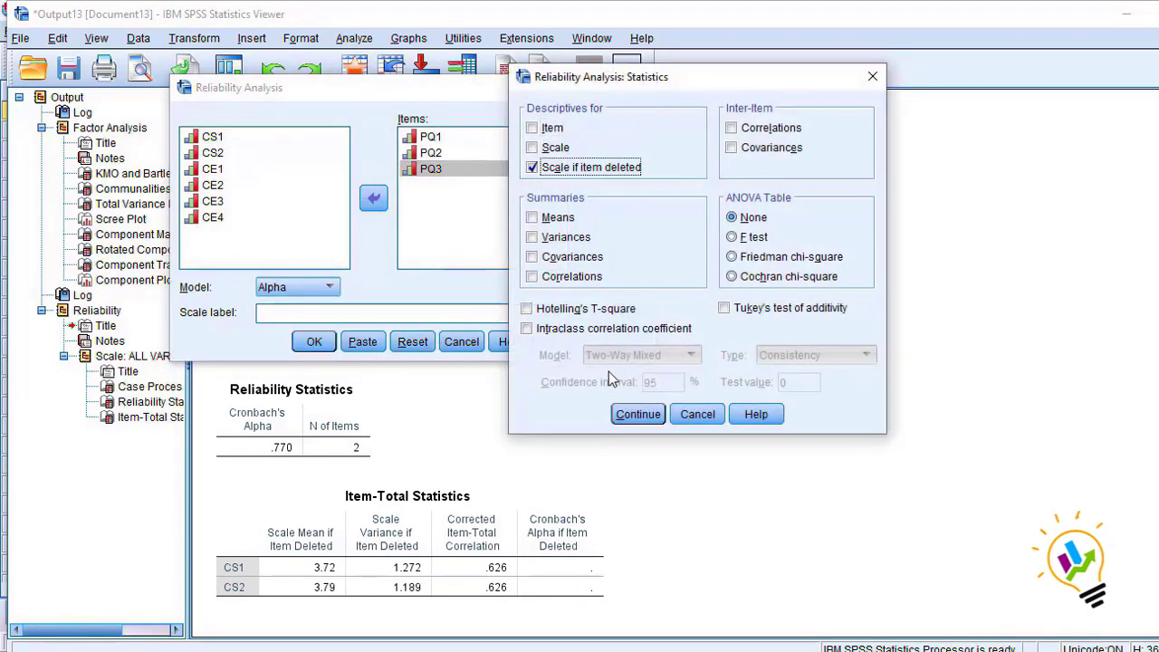
click(638, 414)
click(314, 342)
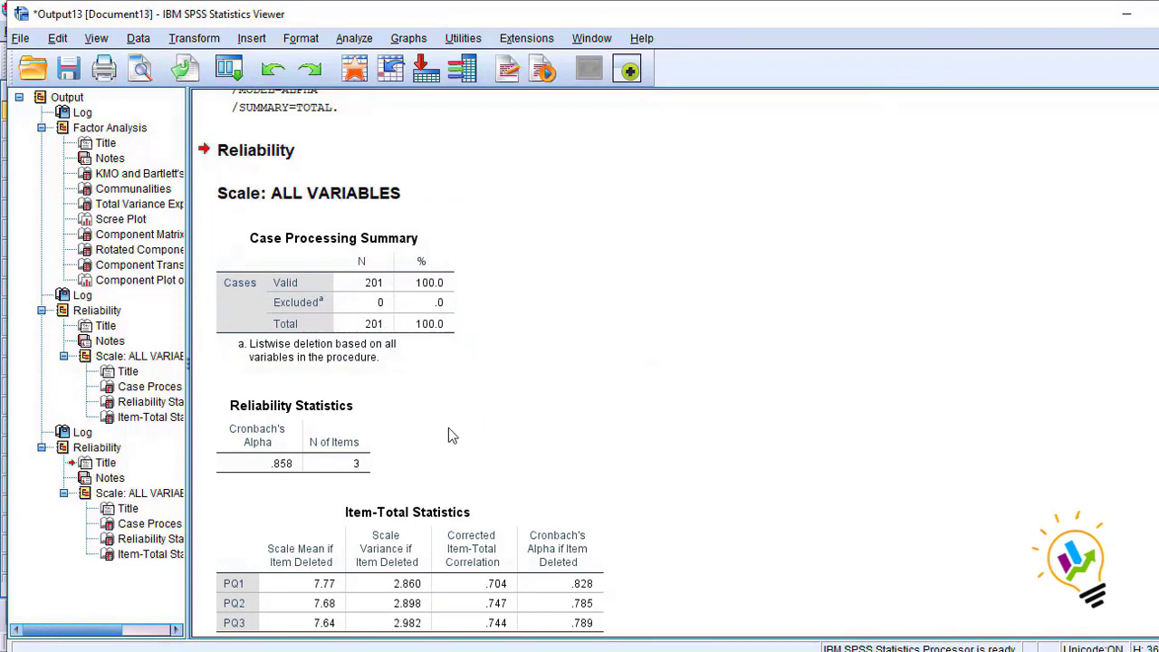
click(285, 456)
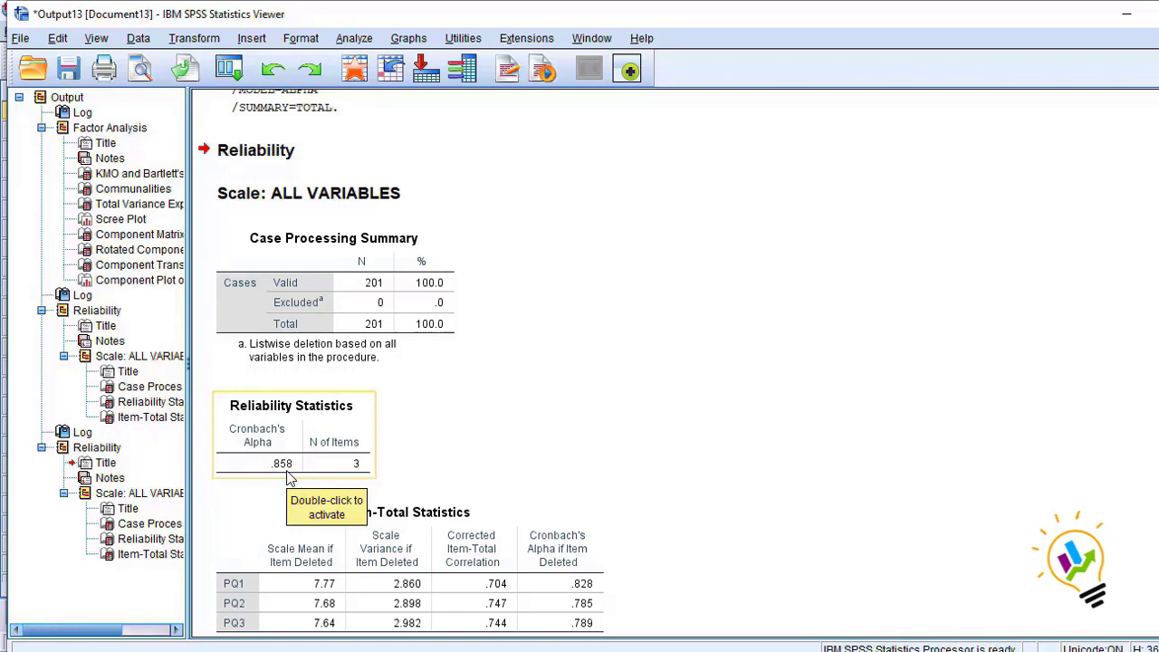
scroll(337, 392, down, 1)
click(340, 478)
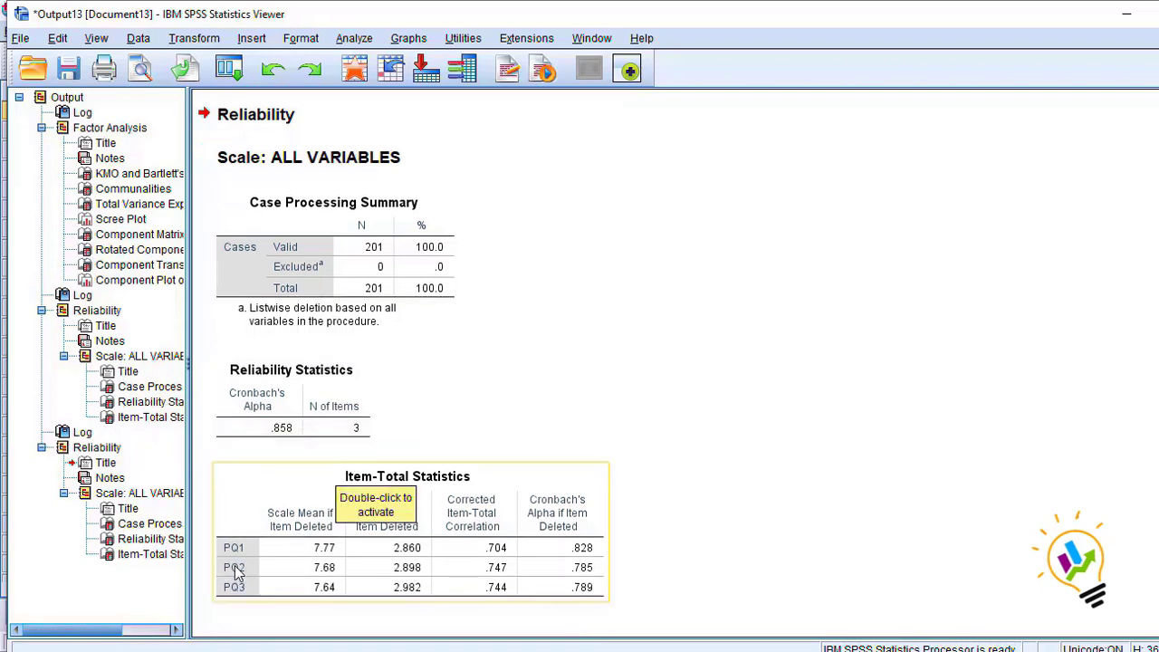
click(278, 586)
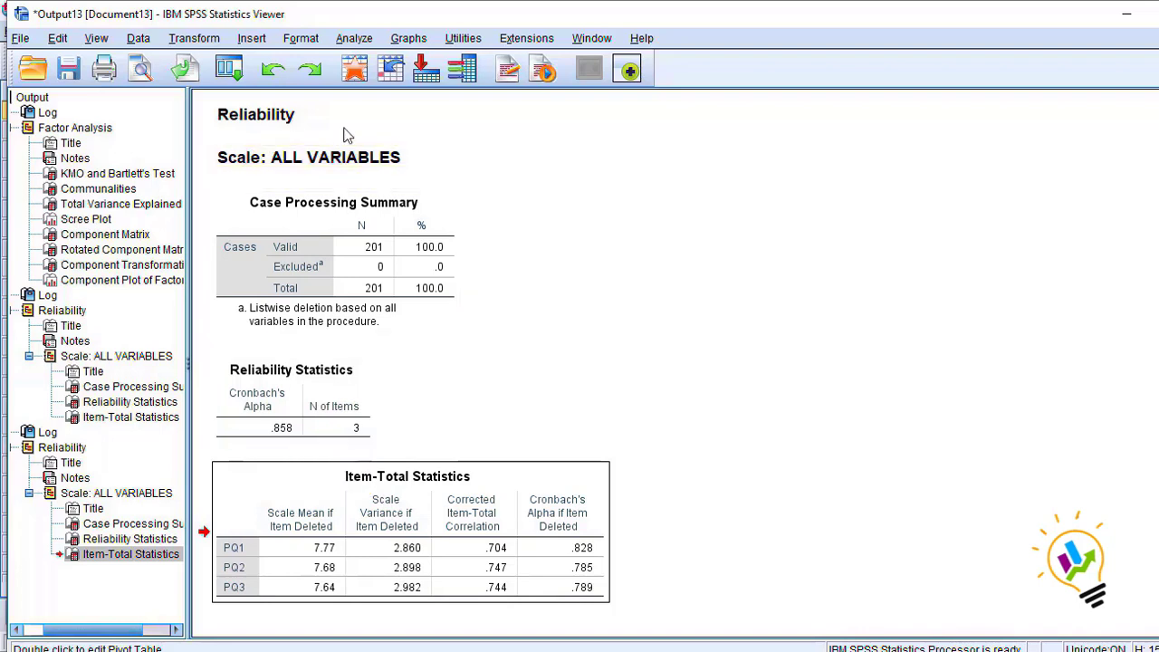
- Reset the reliability analysis, run it for CE1 to CE4 with scale if item deleted descriptives, and check its Reliability Statistics
click(354, 38)
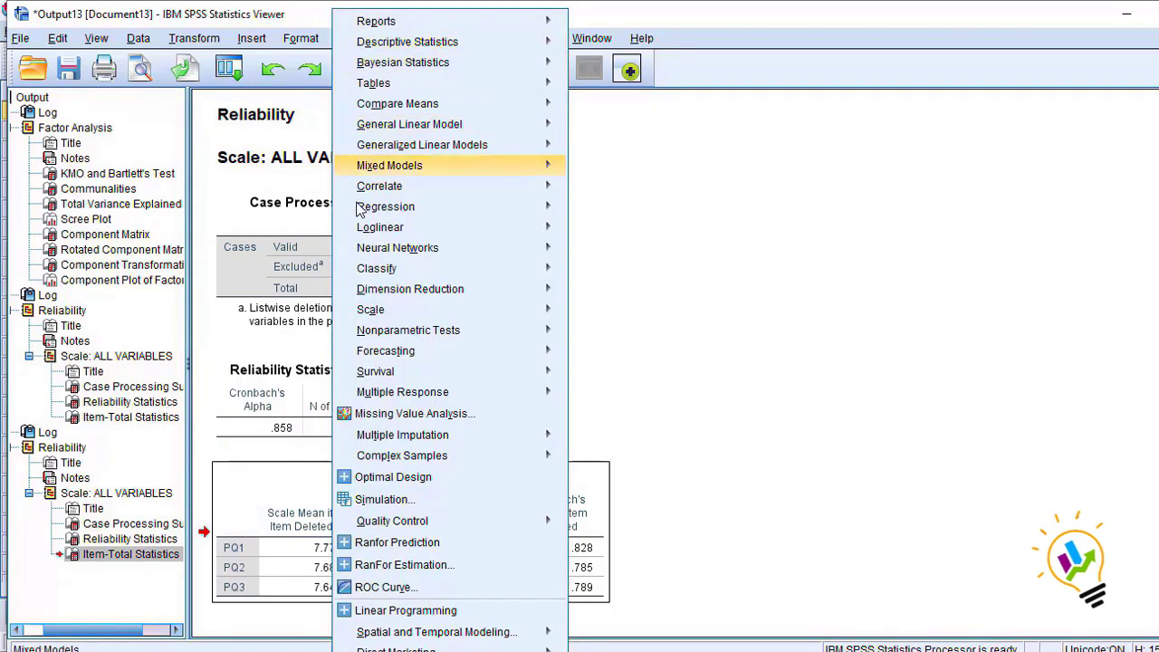
mouse_move(373, 310)
click(619, 315)
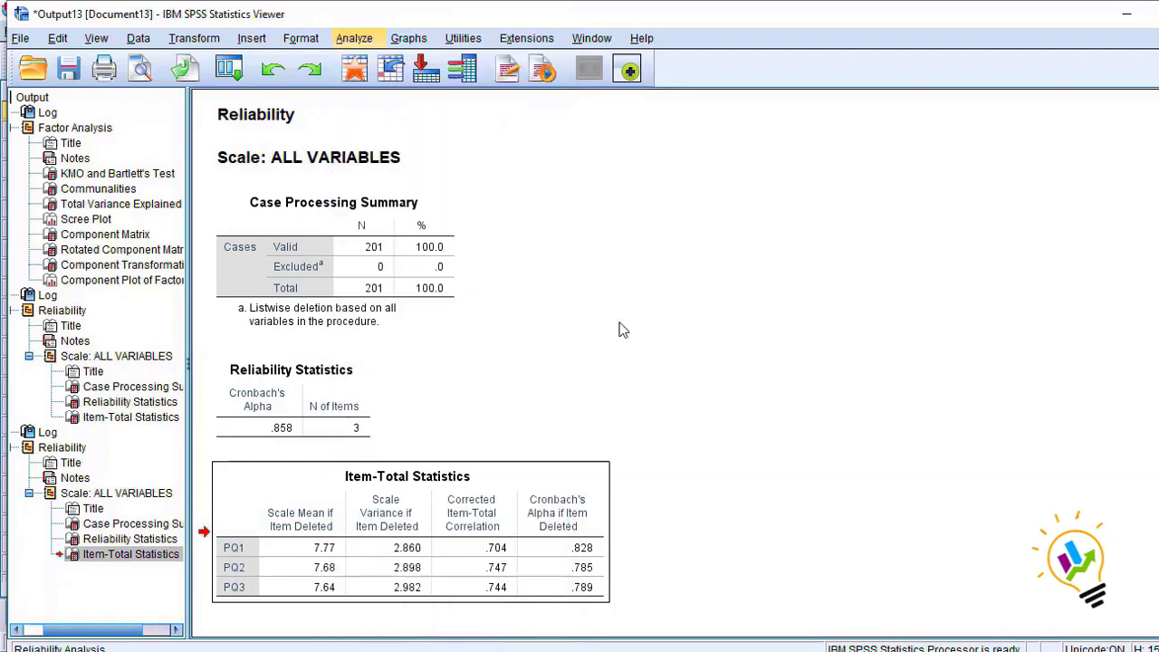
click(412, 341)
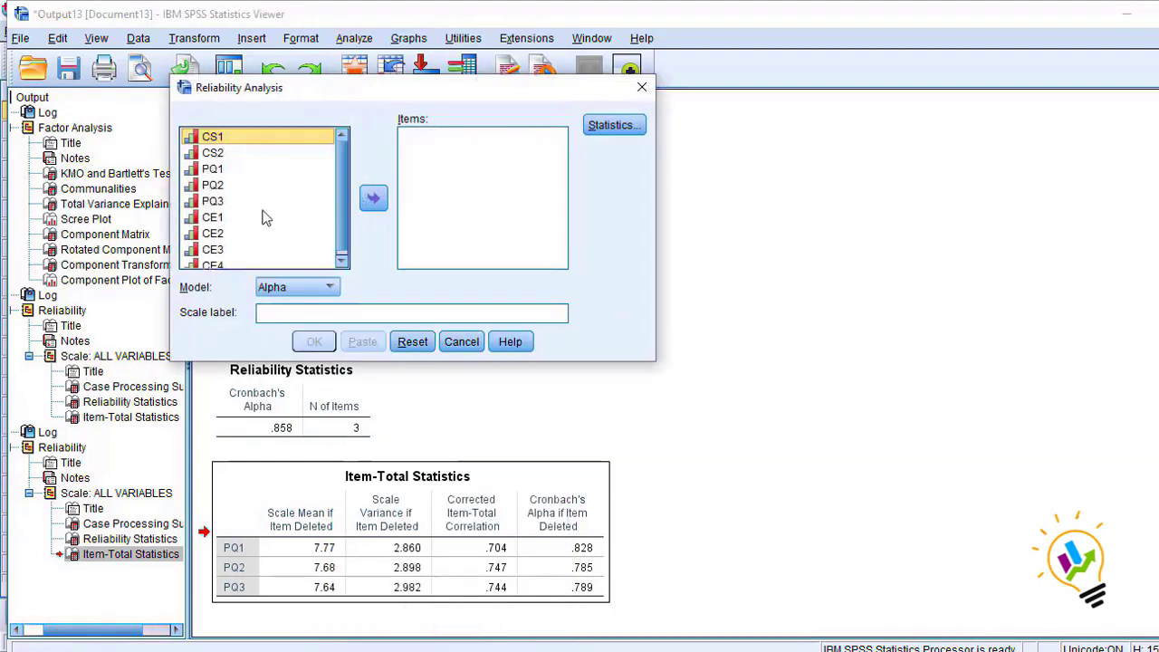
drag(217, 217, 222, 263)
click(374, 197)
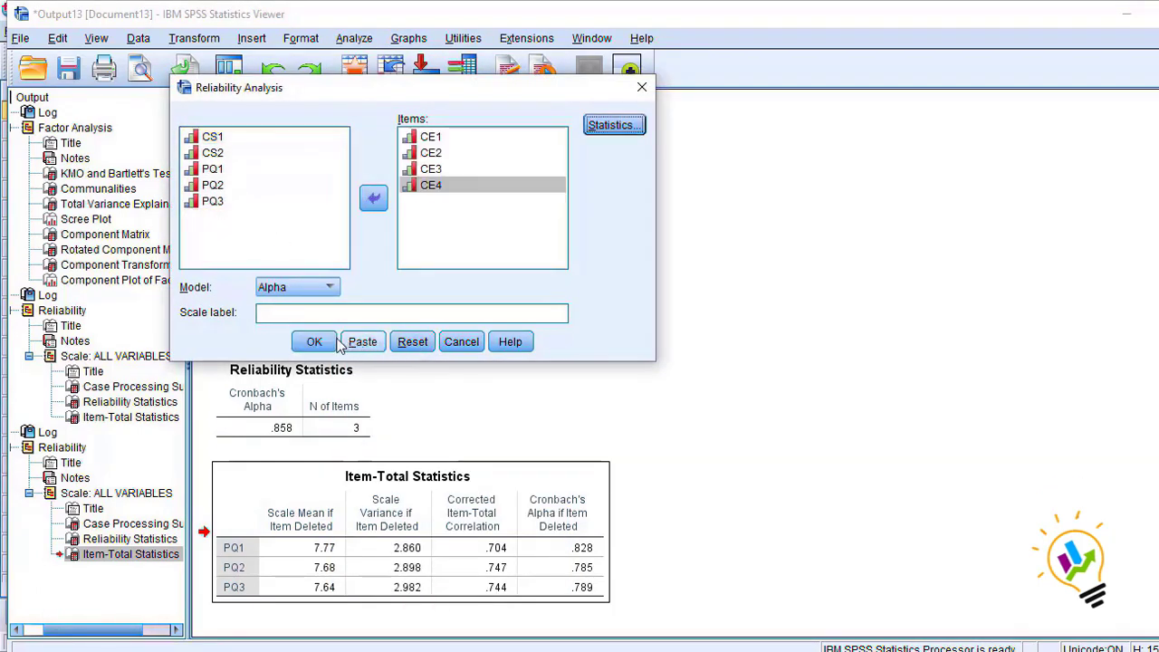
click(314, 341)
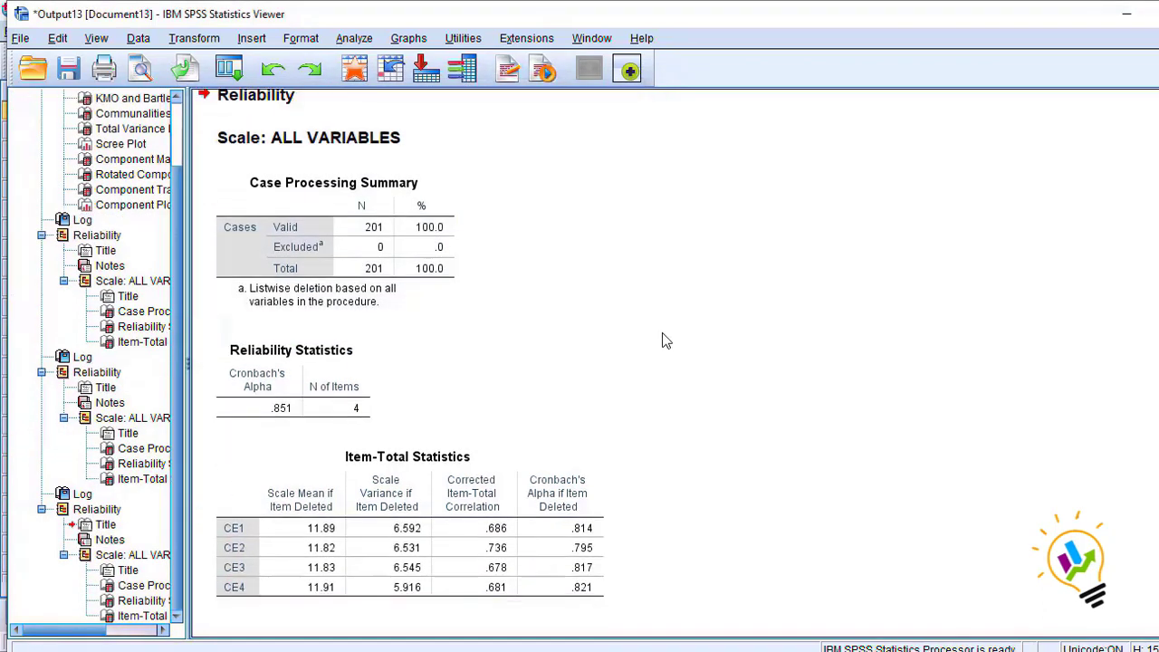
click(302, 422)
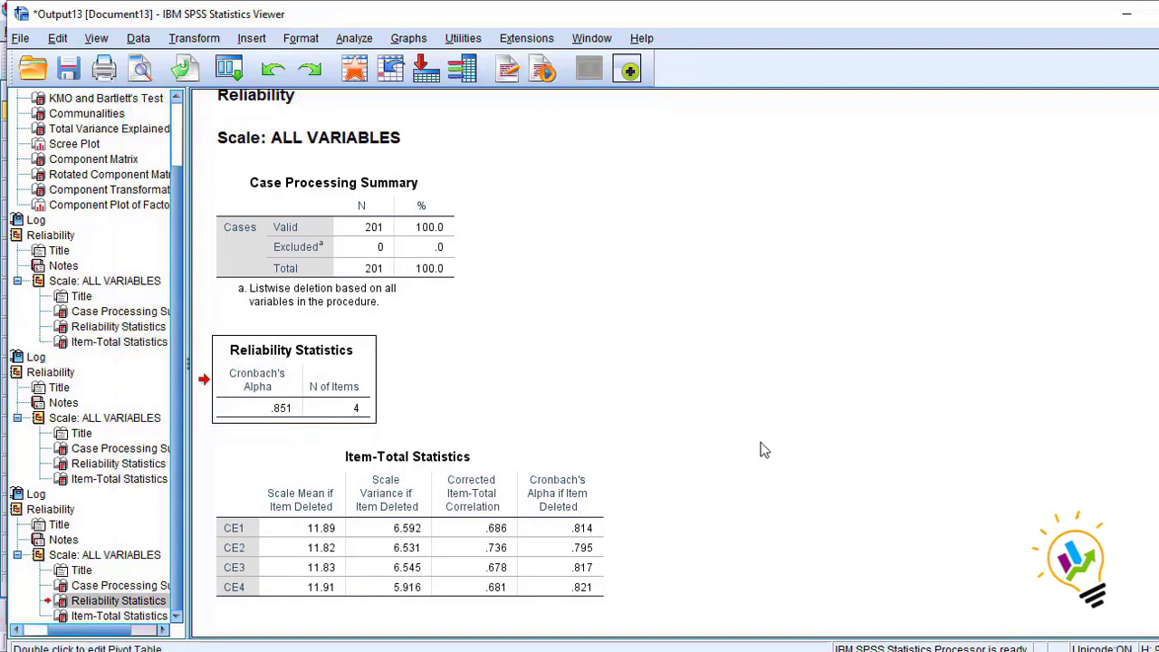